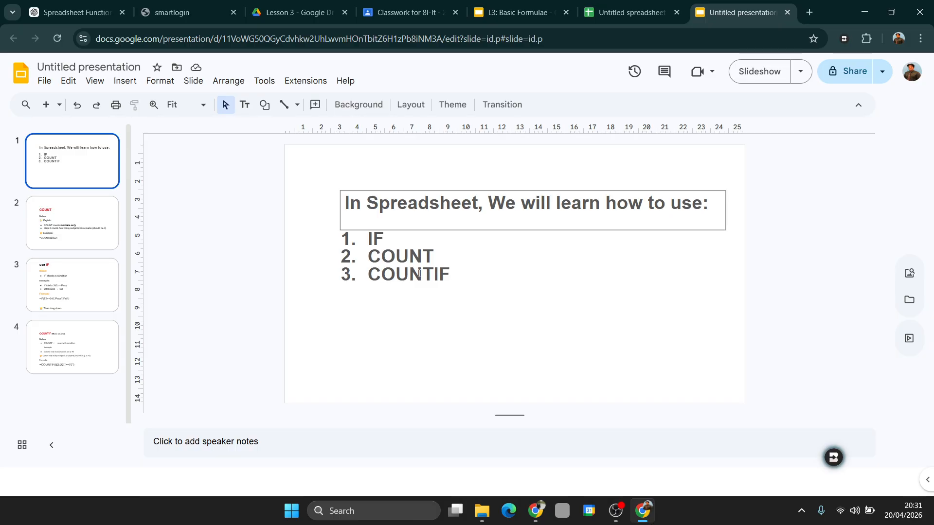
Step: Reorder the presentation so that the IF slide comes directly before the COUNT slide
left_click(625, 1)
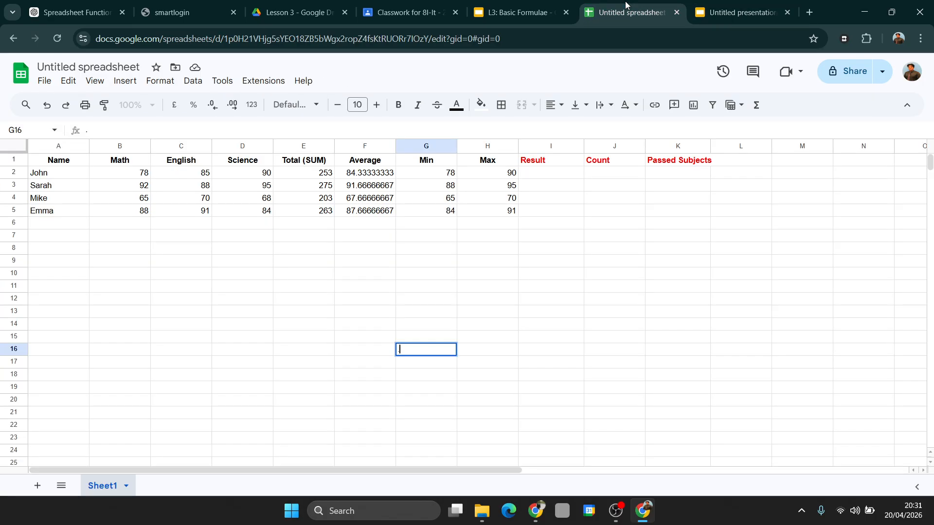
left_click(725, 7)
left_click(84, 231)
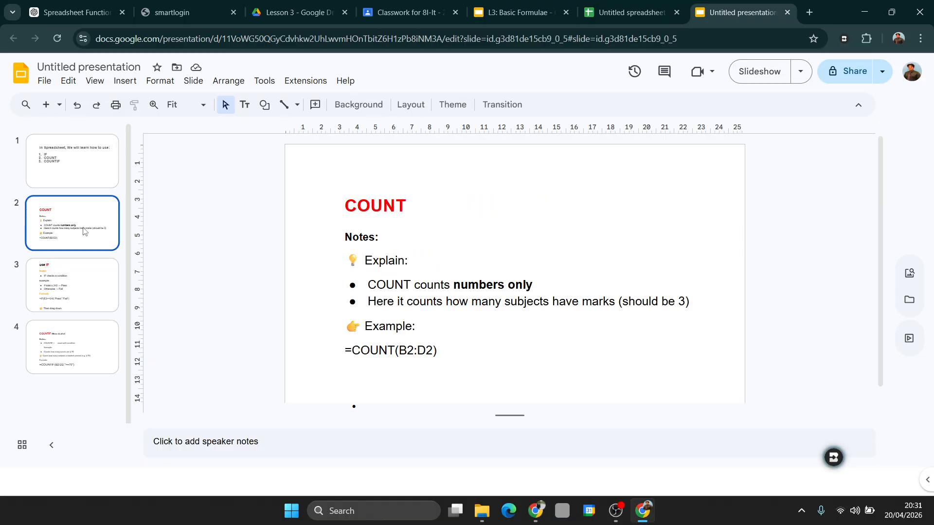
left_click(70, 283)
left_click_drag(70, 284, 76, 209)
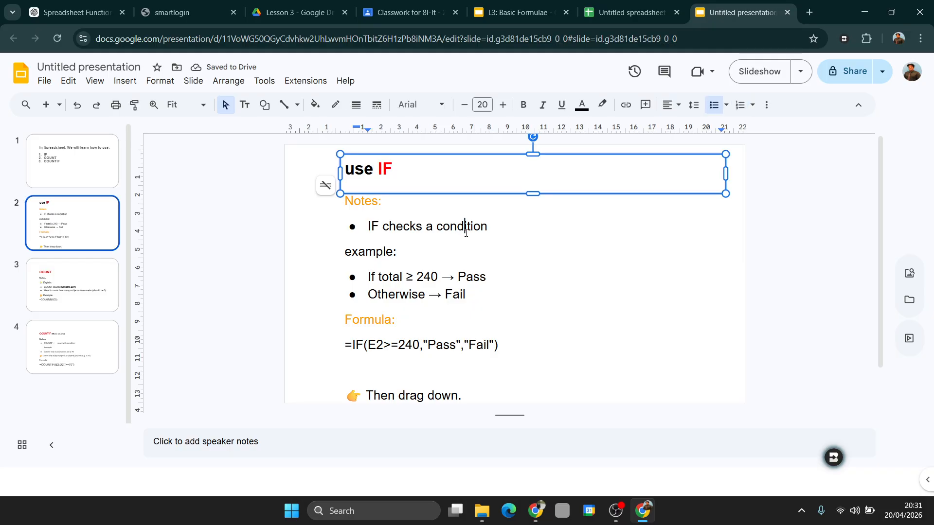
Step: Examine the total formula in E2 of the spreadsheet and the pass threshold in the presentation's IF example
left_click(617, 18)
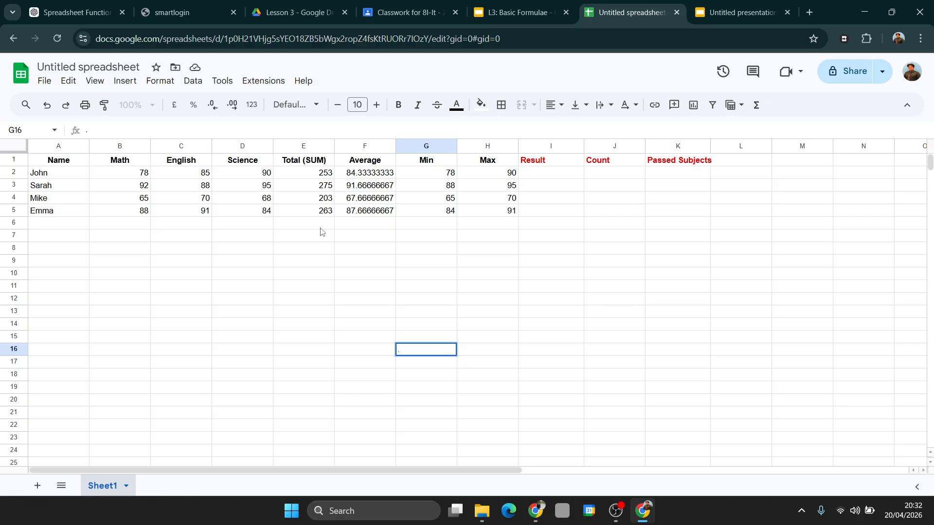
left_click(325, 175)
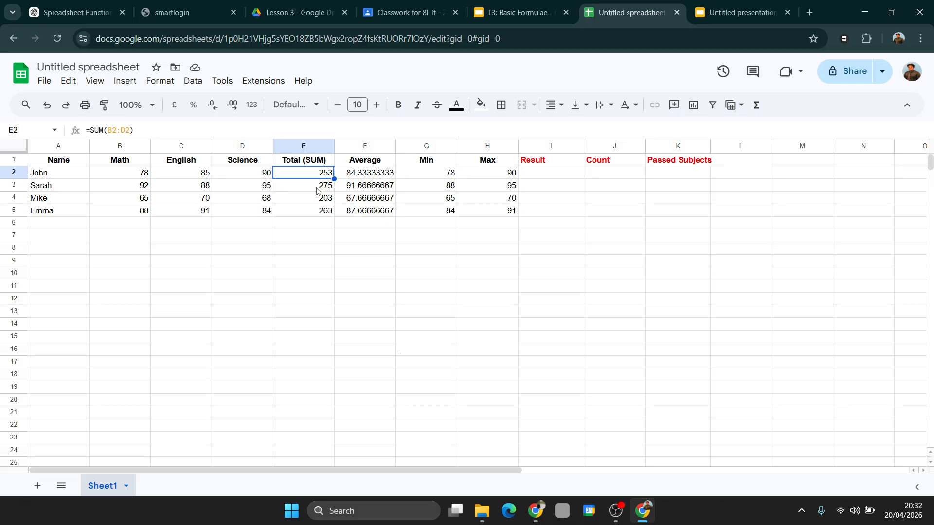
left_click(723, 19)
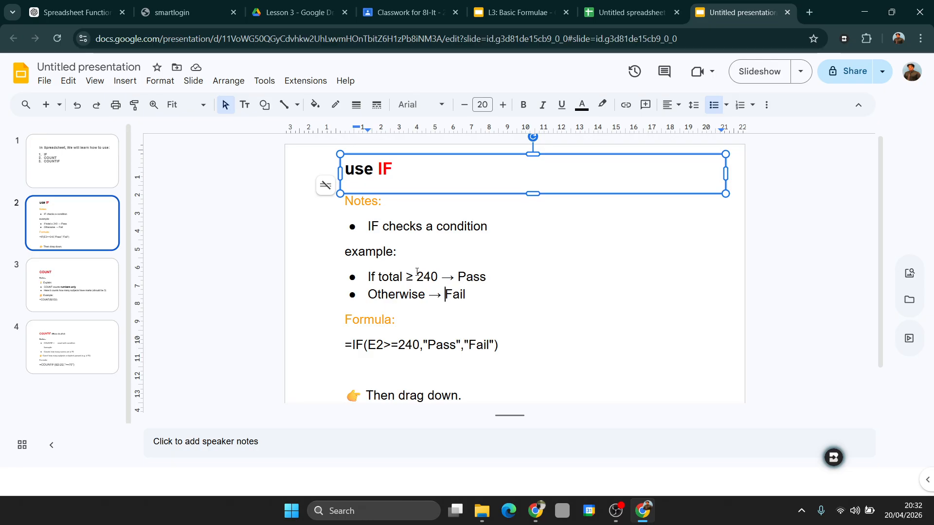
left_click_drag(417, 277, 437, 277)
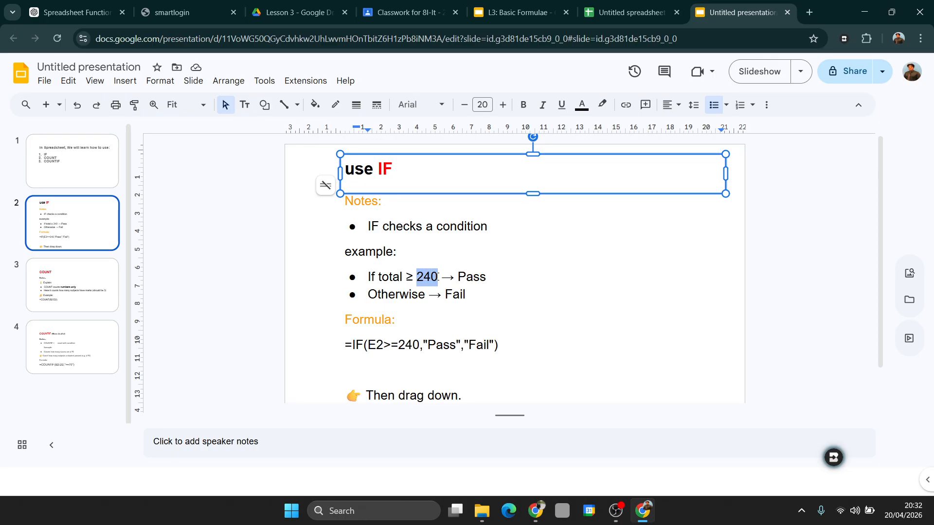
left_click(437, 277)
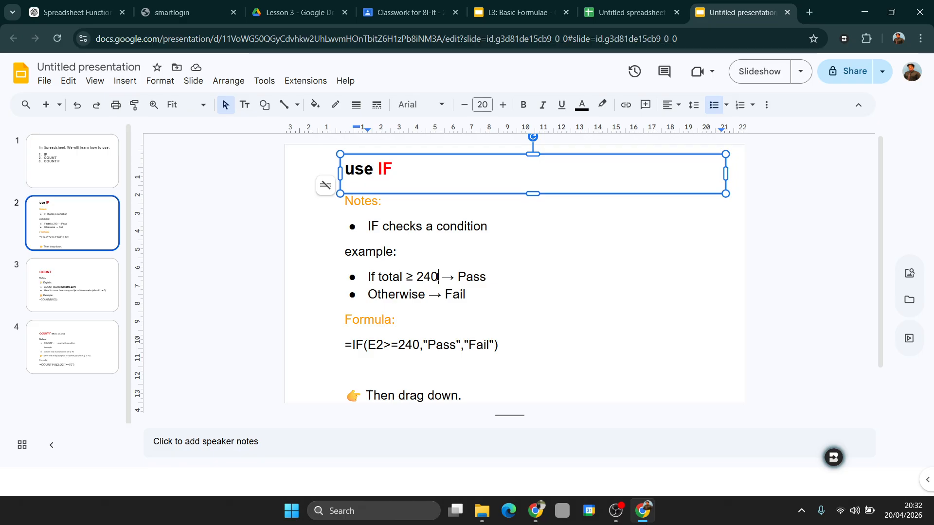
Step: In the spreadsheet, begin an IF formula in Result cell I2 with the condition E2>=240
left_click(626, 17)
left_click(534, 176)
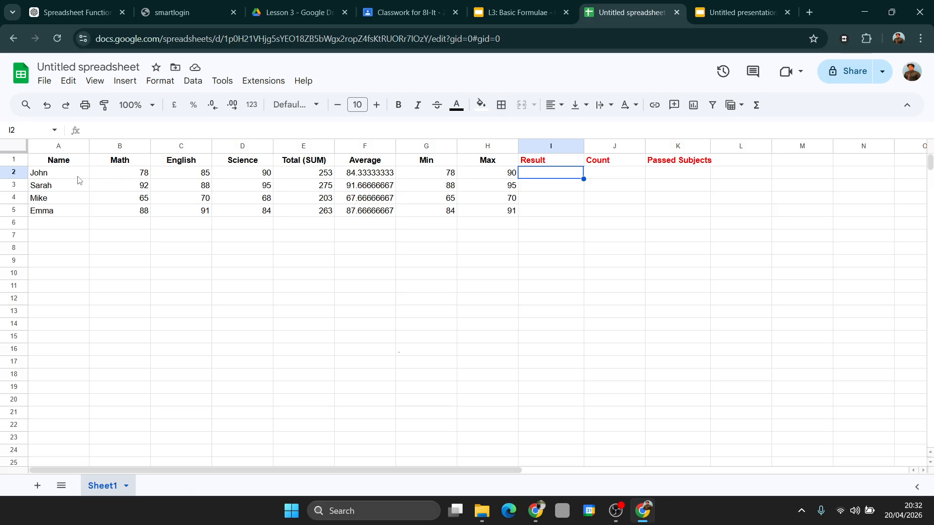
double_click(555, 170)
type("=")
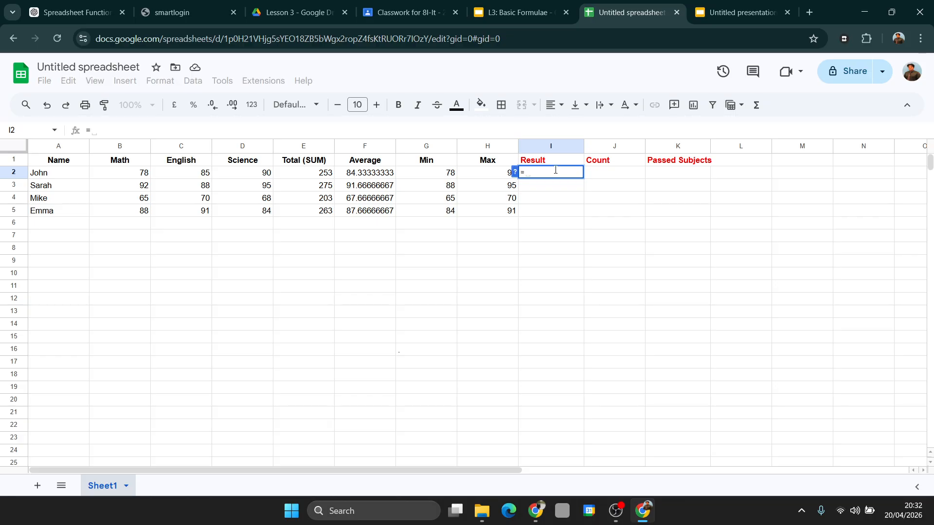
type("I")
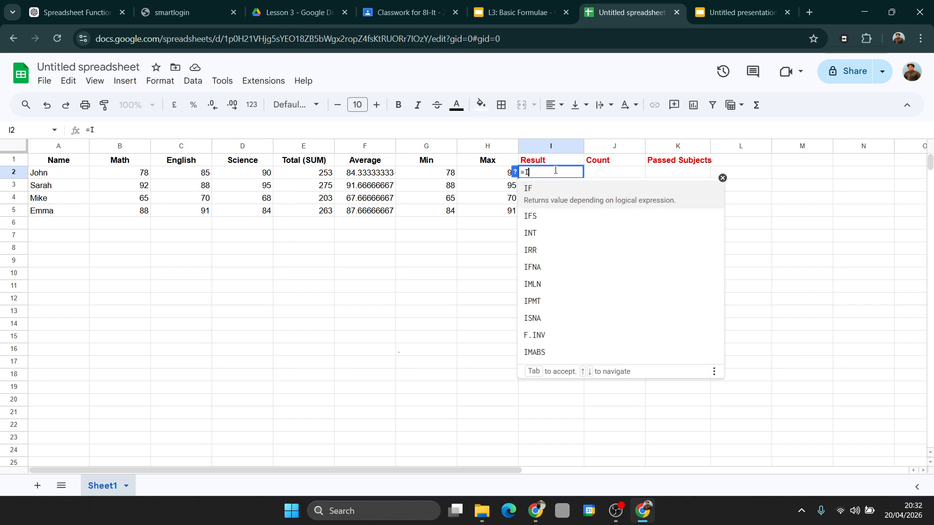
type("F")
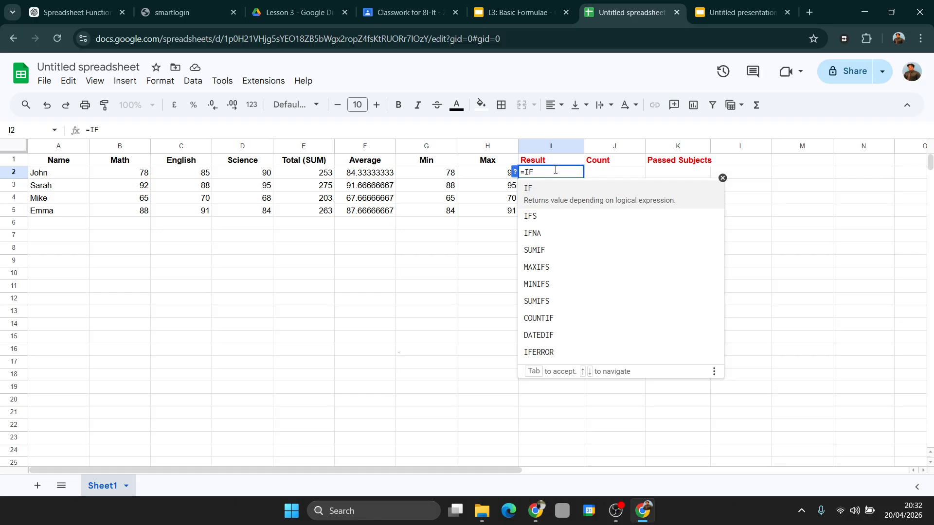
type("(")
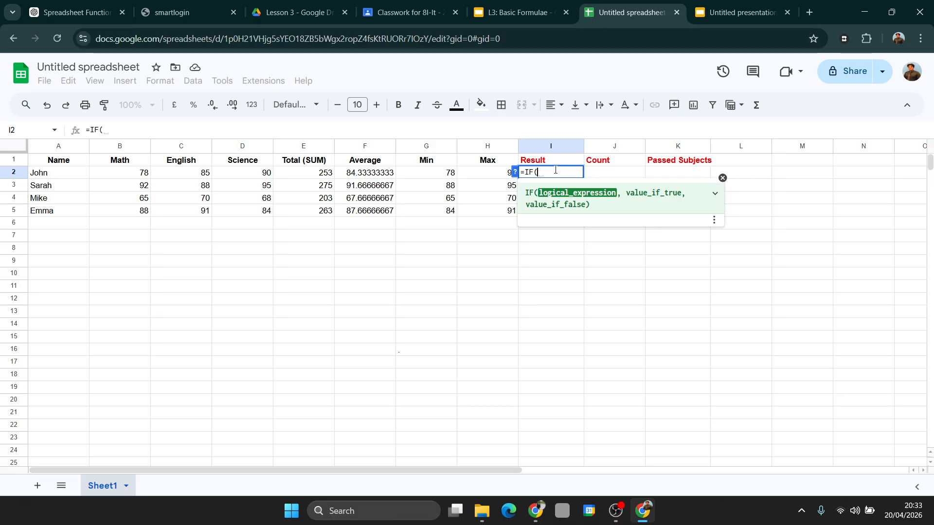
left_click(324, 174)
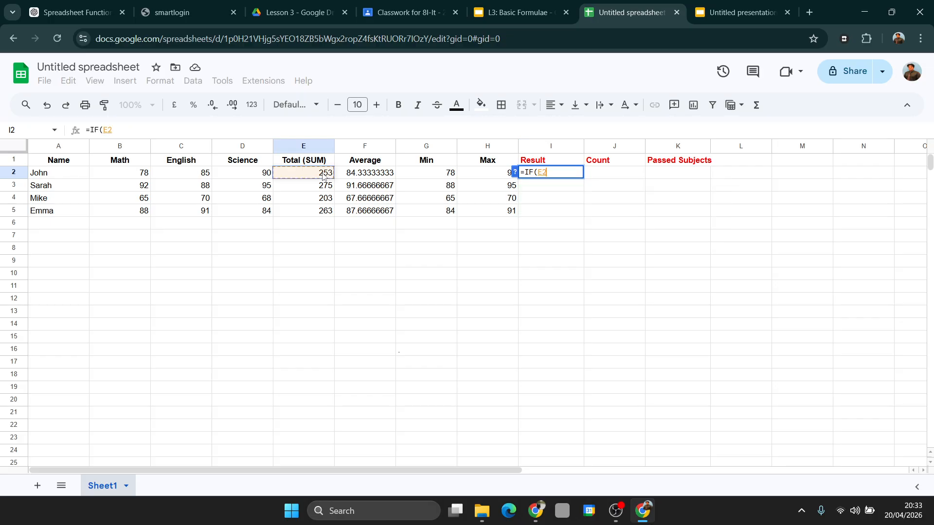
left_click(549, 174)
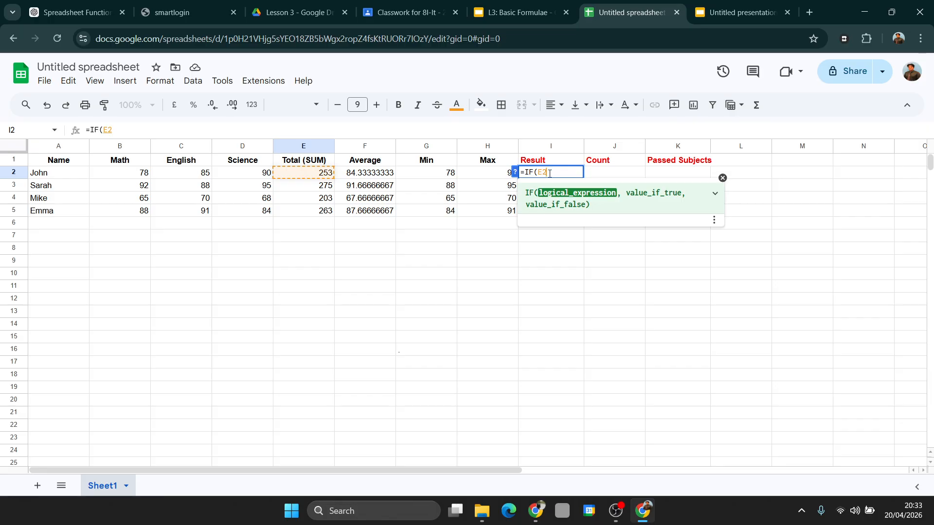
type(">=")
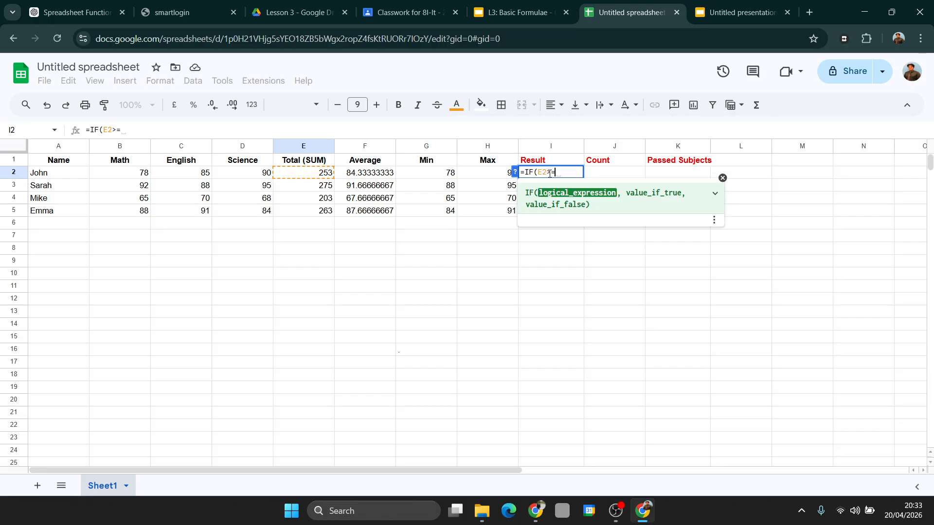
type("24")
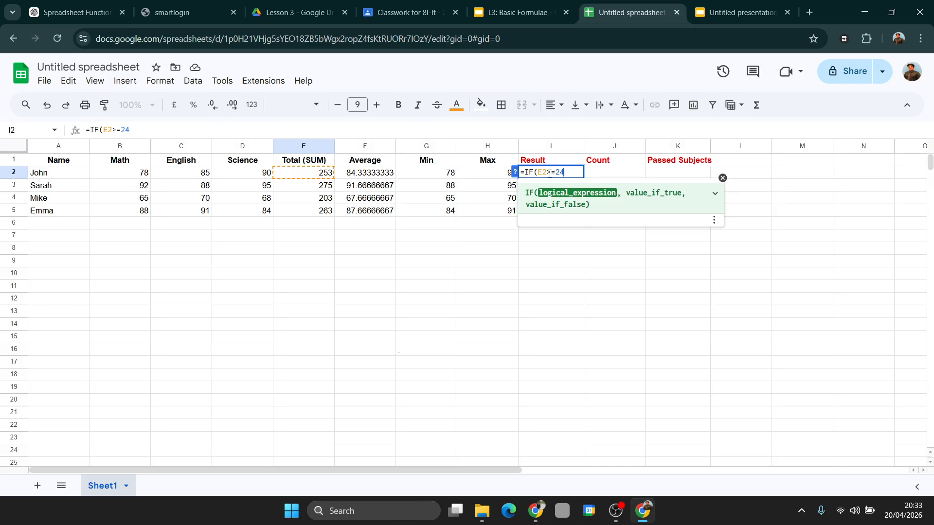
type("0")
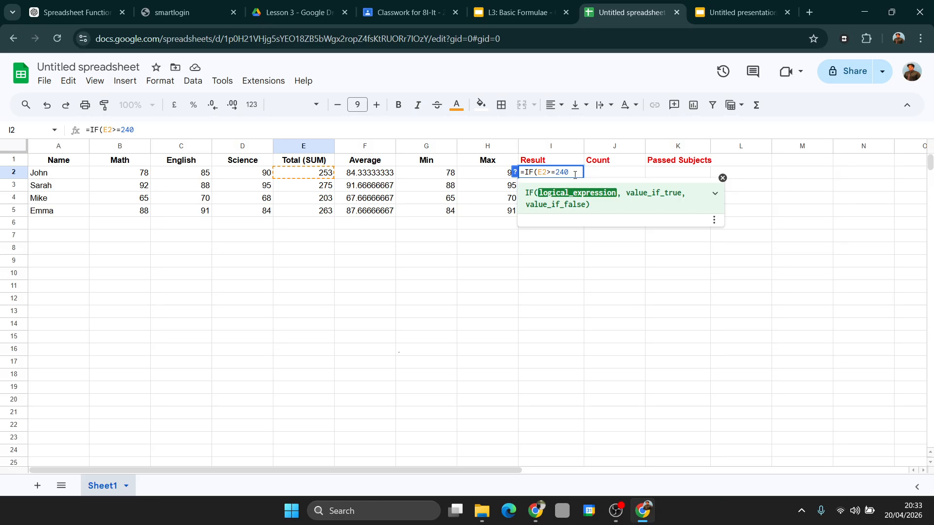
Step: Complete the IF formula in I2 with "PASS" as the true value and "FAIL" as the false value
type(", \"Pa")
key("BackSpace")
key("BackSpace")
type("PASS\", \"")
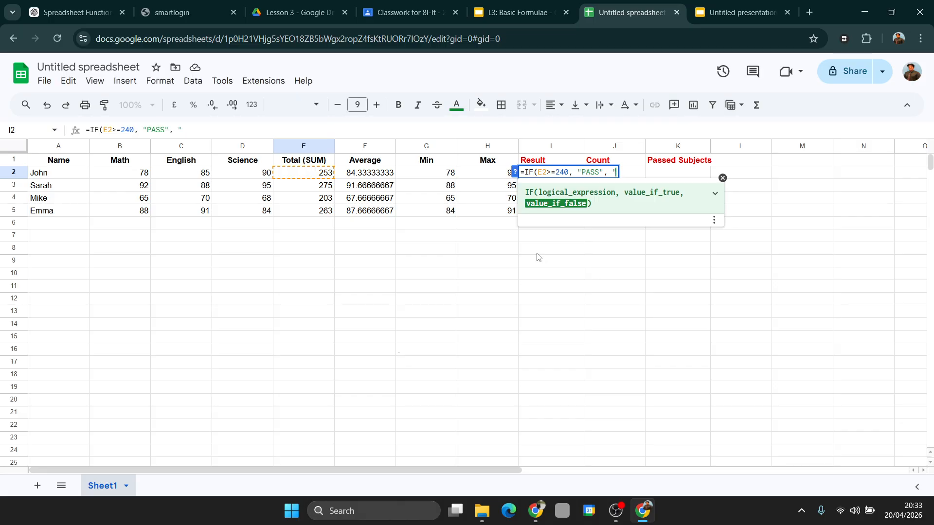
type("FAIL\")")
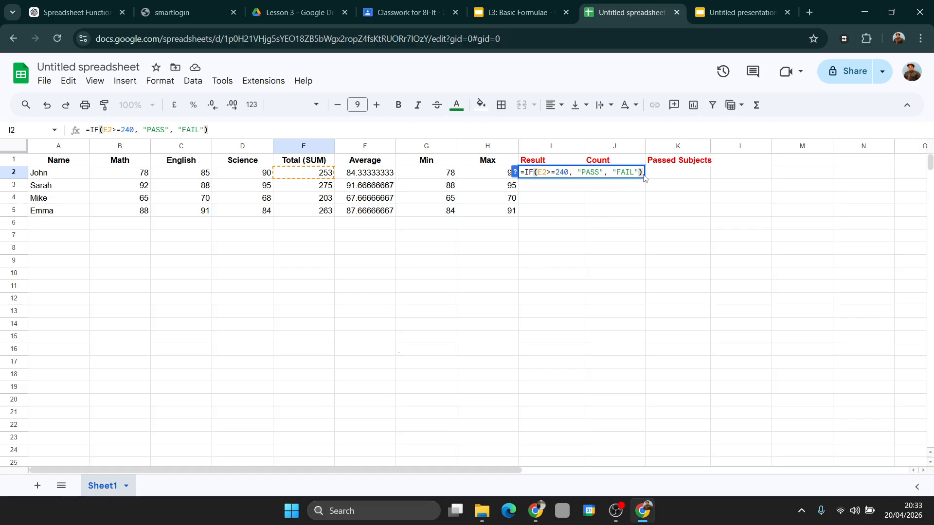
key("Return")
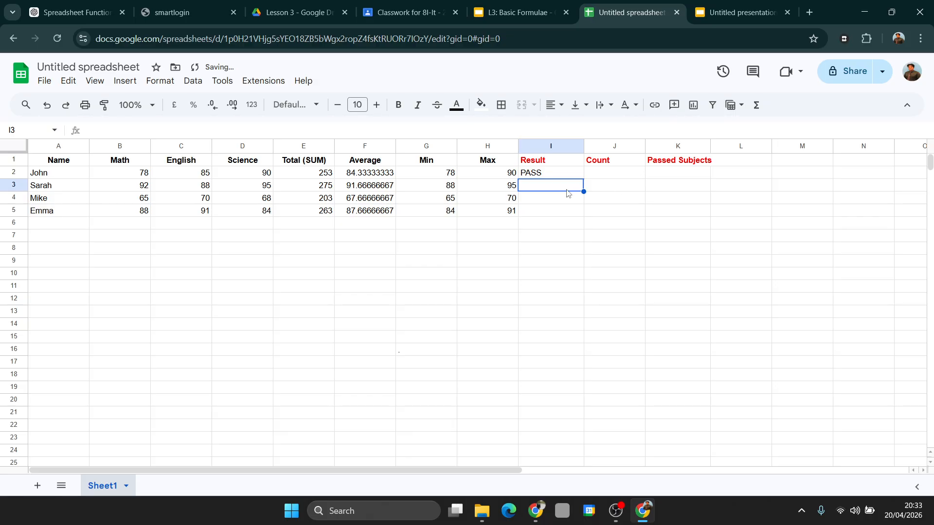
Step: Fill the IF formula from I2 down to I5 and check the Result cells against the totals
left_click(551, 165)
left_click(552, 175)
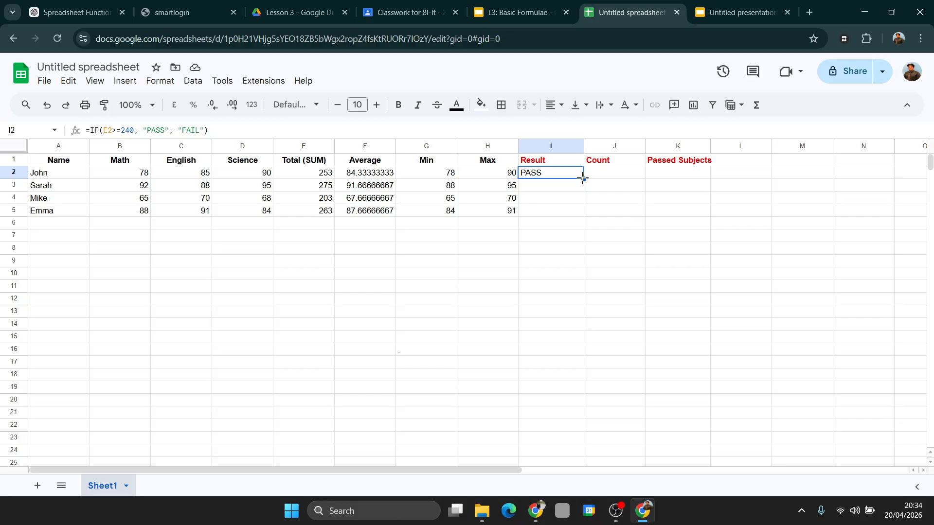
left_click_drag(584, 178, 584, 212)
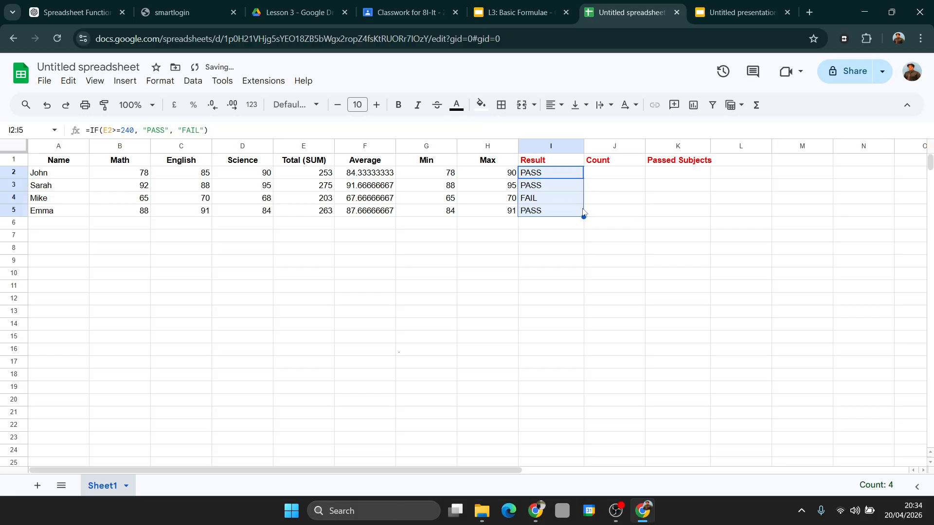
left_click(538, 203)
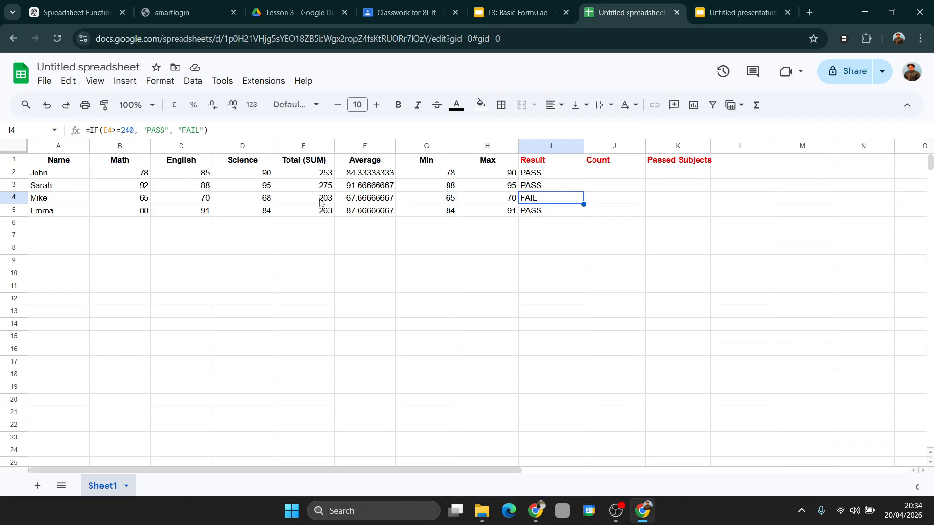
left_click(539, 177)
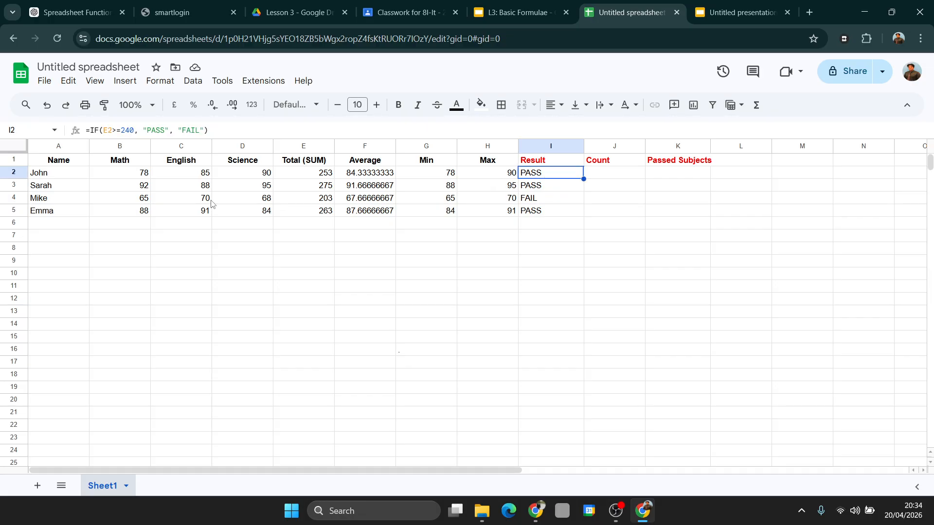
Step: Set the Math mark in B2 to 30
double_click(327, 174)
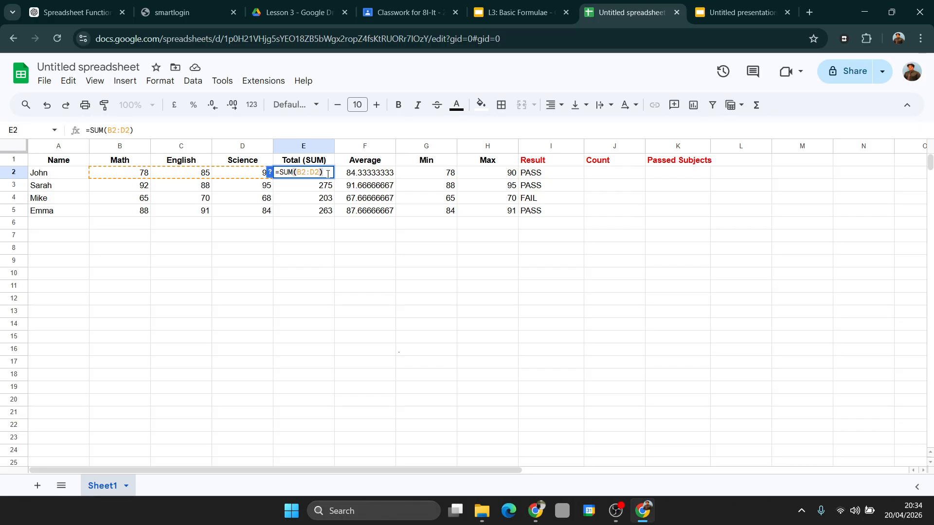
double_click(136, 174)
key("BackSpace")
key("BackSpace")
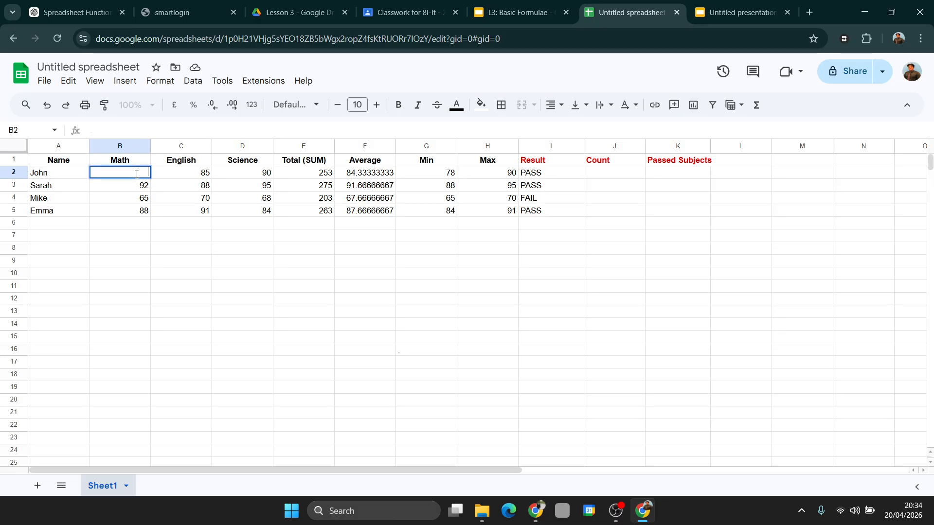
type("30")
left_click(311, 279)
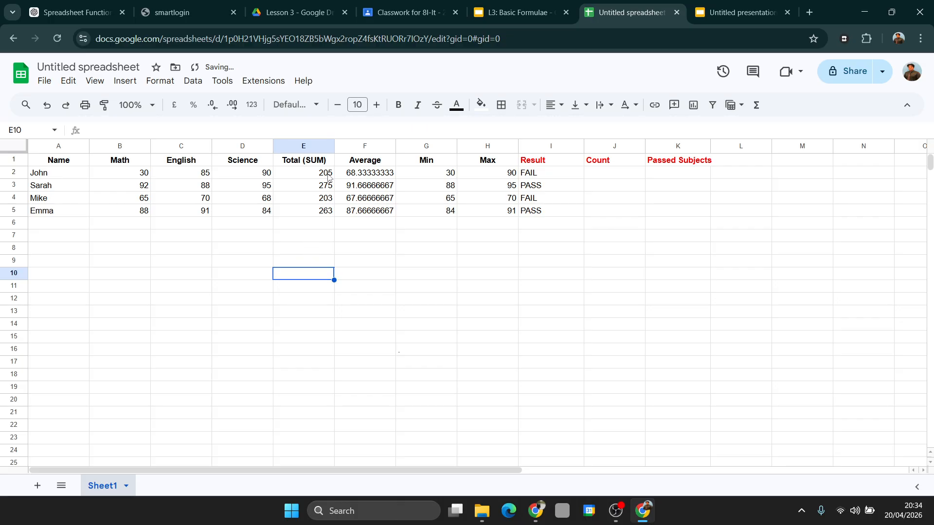
Step: Change the IF formula in I2 to return "A" when the condition is true and "B" when it is false
left_click(544, 178)
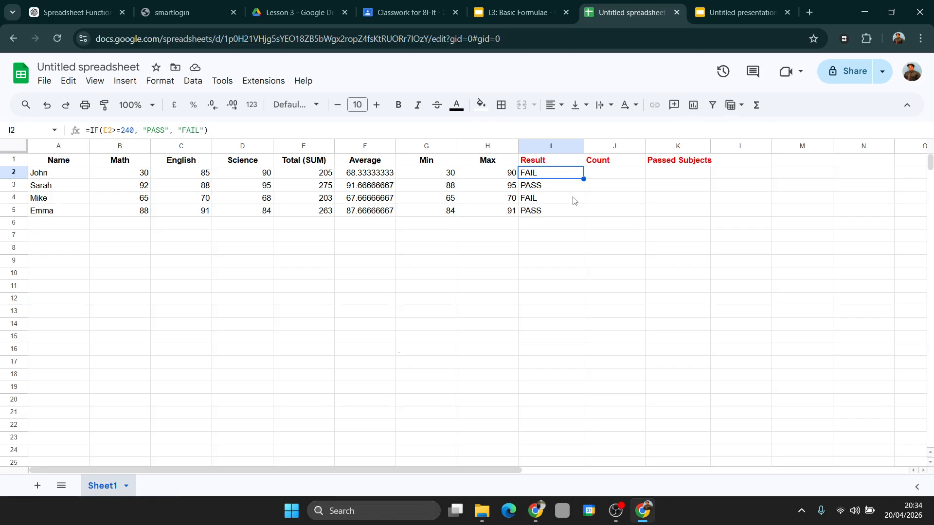
double_click(563, 173)
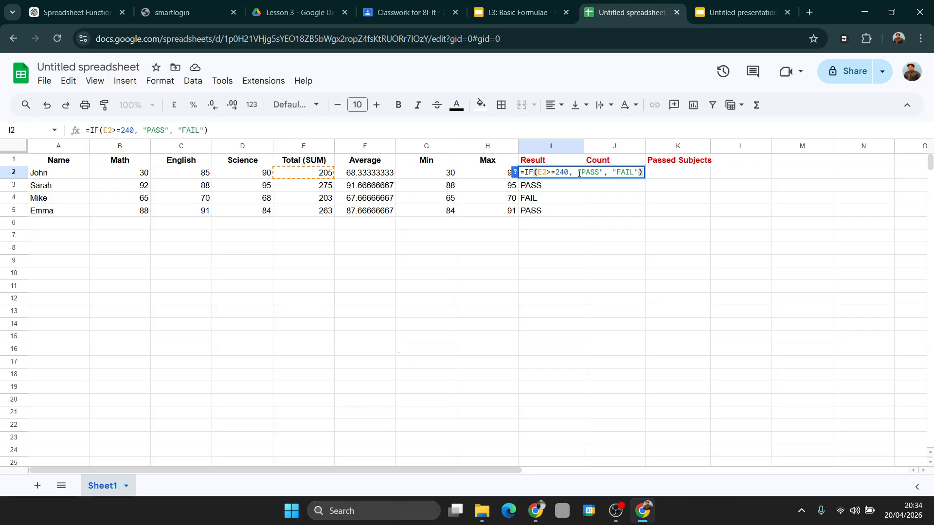
left_click_drag(583, 173, 600, 174)
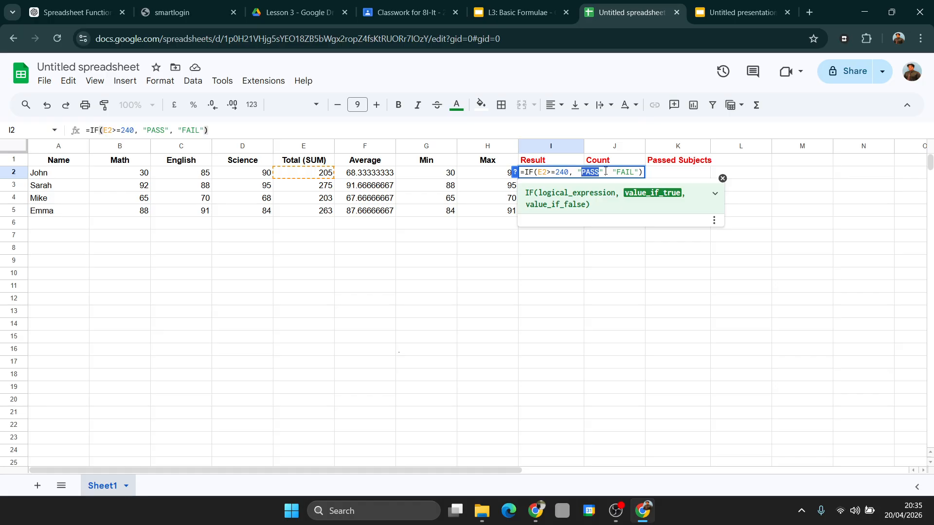
type("a")
key("BackSpace")
type("A")
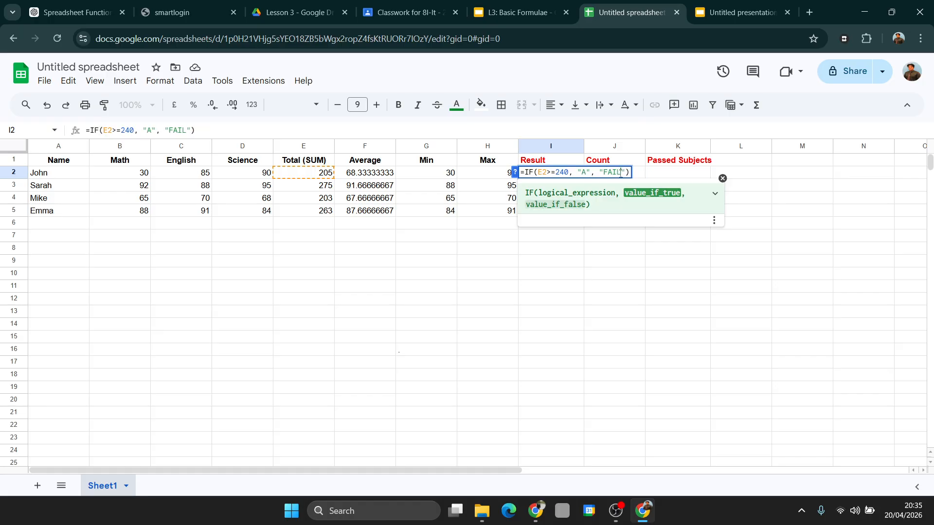
double_click(617, 172)
type("C")
key("BackSpace")
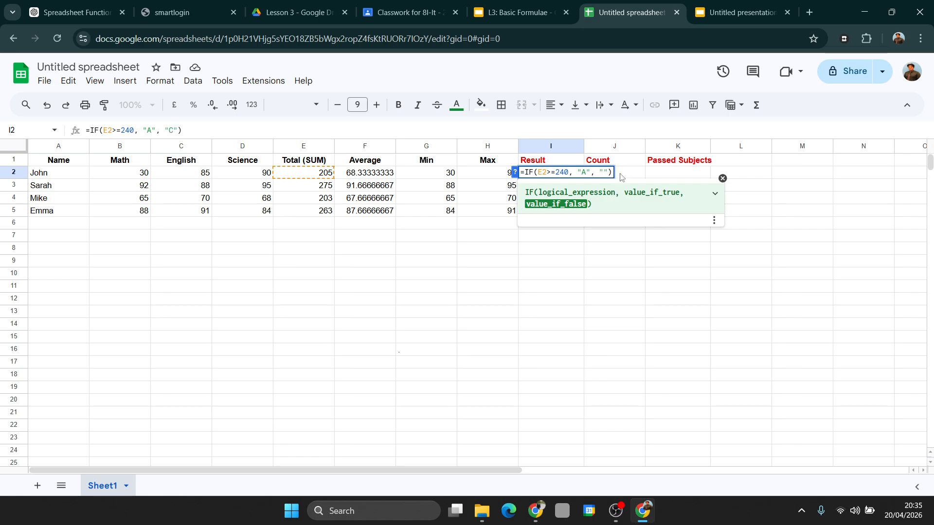
type("B")
key("Return")
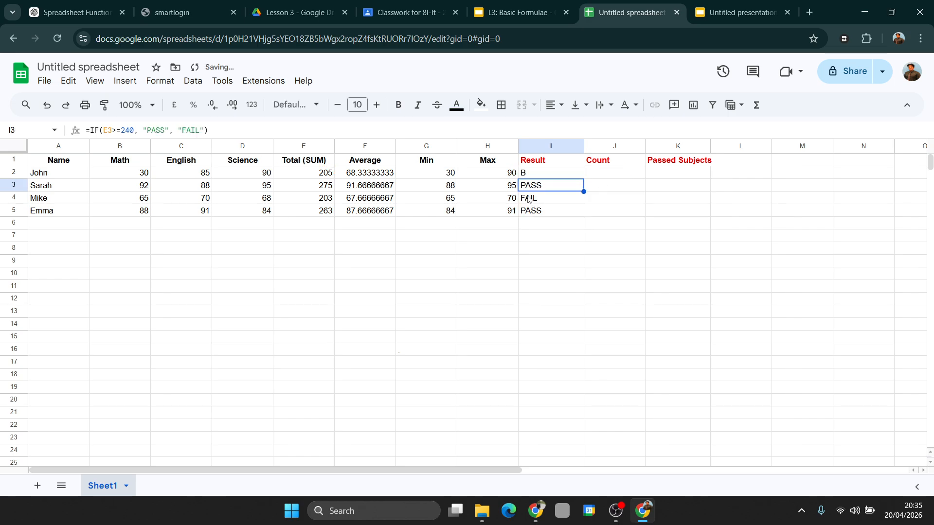
left_click(549, 176)
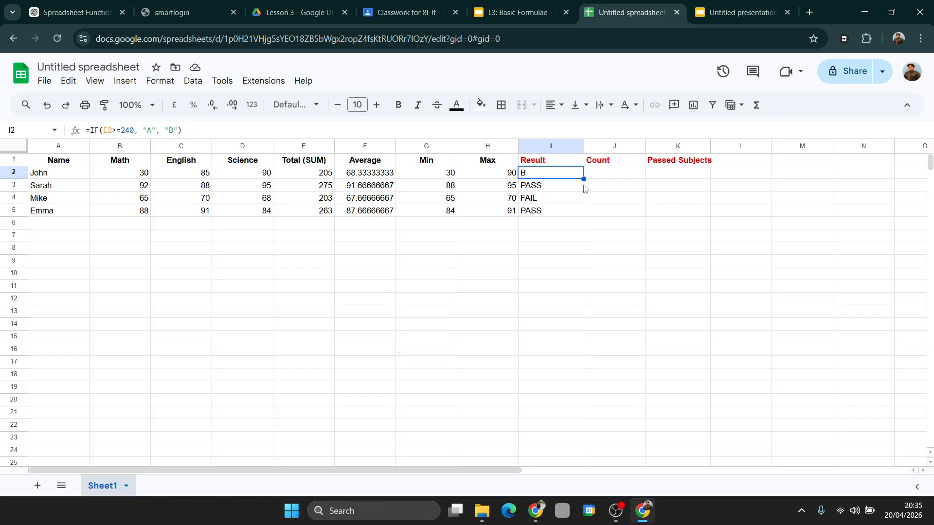
Step: Fill the "A"/"B" formula from I2 down to I5, and undo both the fill and the "A"/"B" edit in I2
left_click_drag(585, 179, 585, 214)
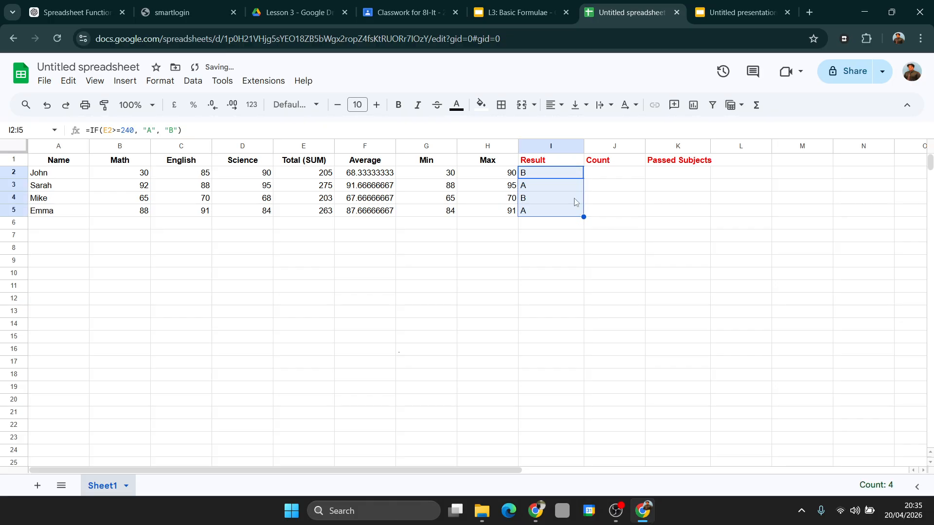
key("ctrl+z")
key("ctrl+z")
key("ctrl+z")
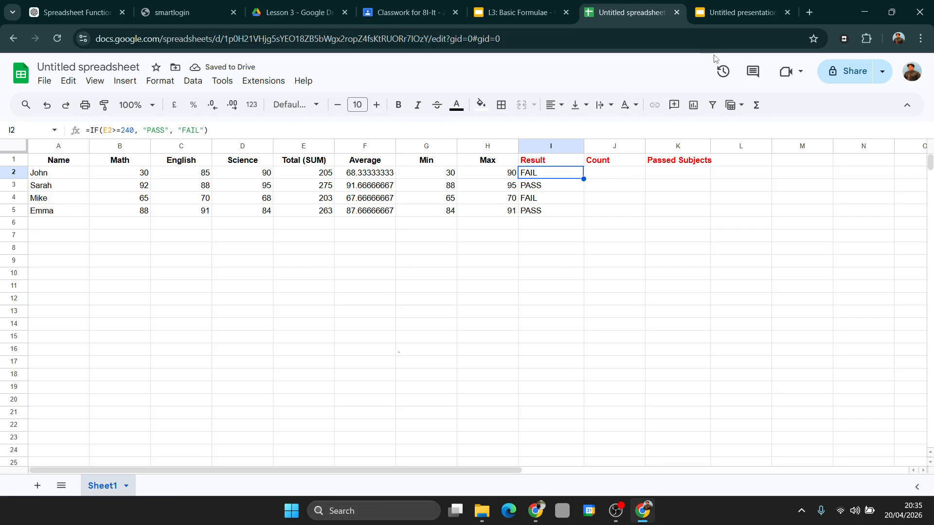
Step: Switch to the presentation, review the COUNT notes on slide 3, and return to the spreadsheet
left_click(729, 20)
left_click(60, 293)
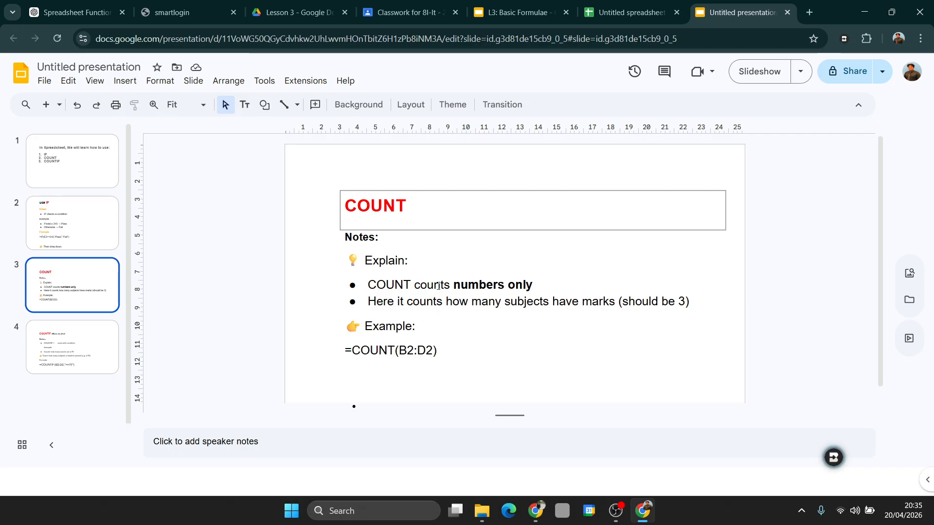
left_click_drag(543, 284, 431, 258)
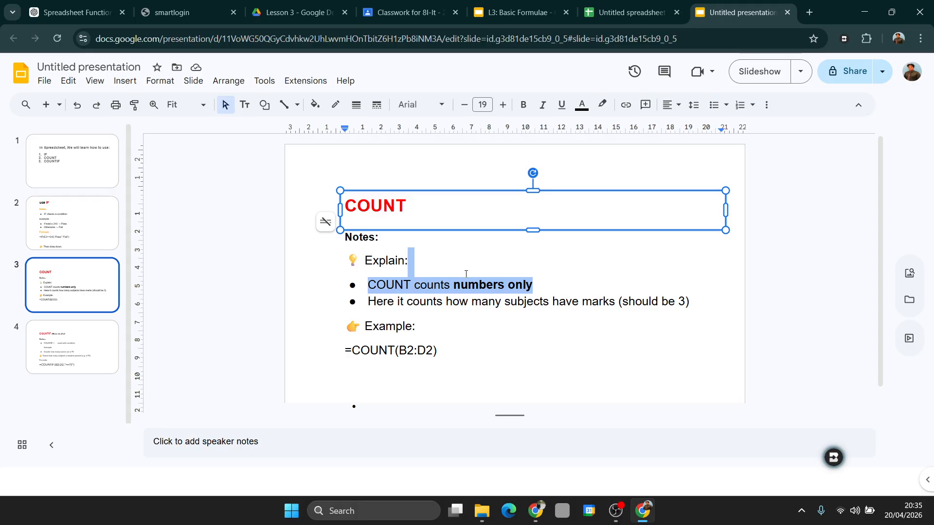
left_click(527, 287)
left_click(631, 15)
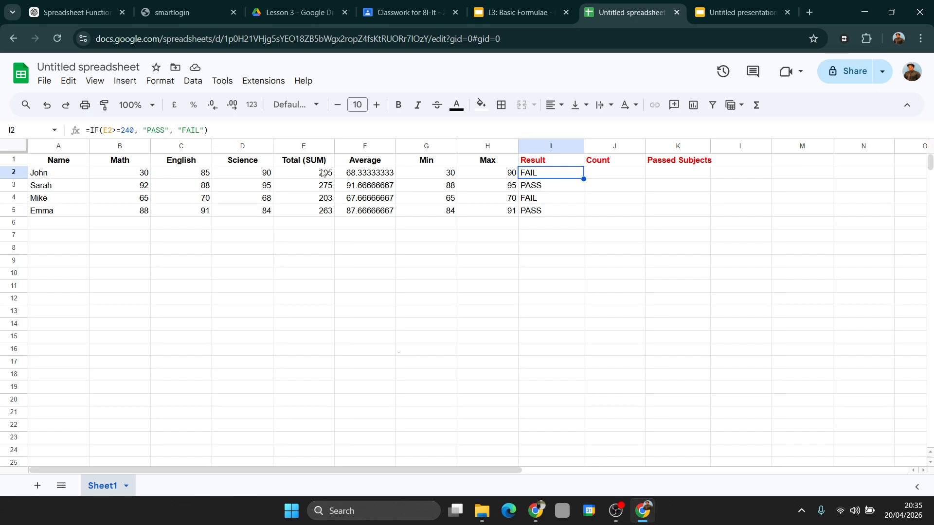
Step: Enter a COUNT formula in J2 that counts the subject marks in B2:D2
left_click(124, 177)
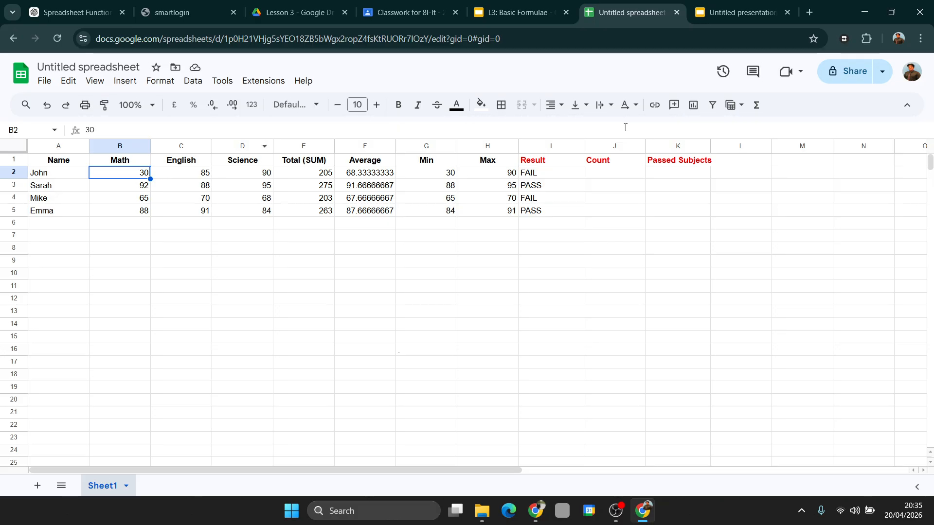
left_click(630, 176)
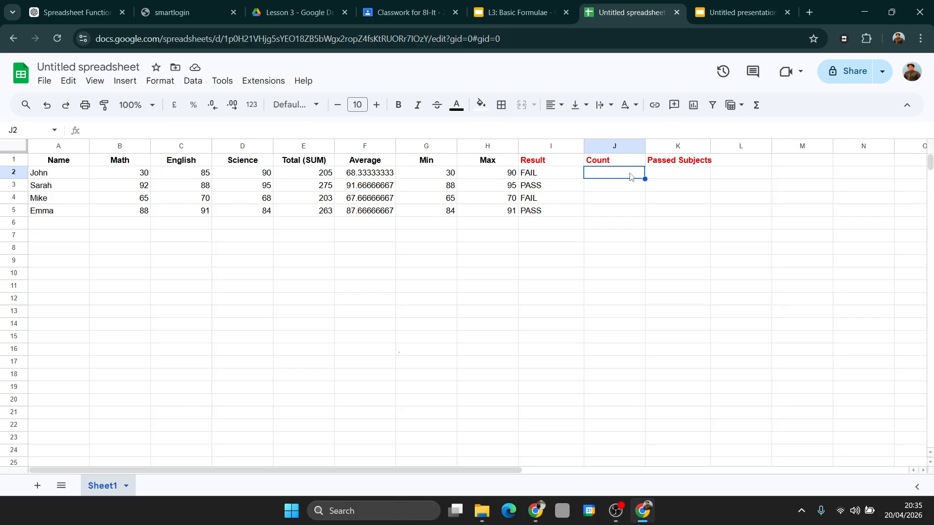
type("=")
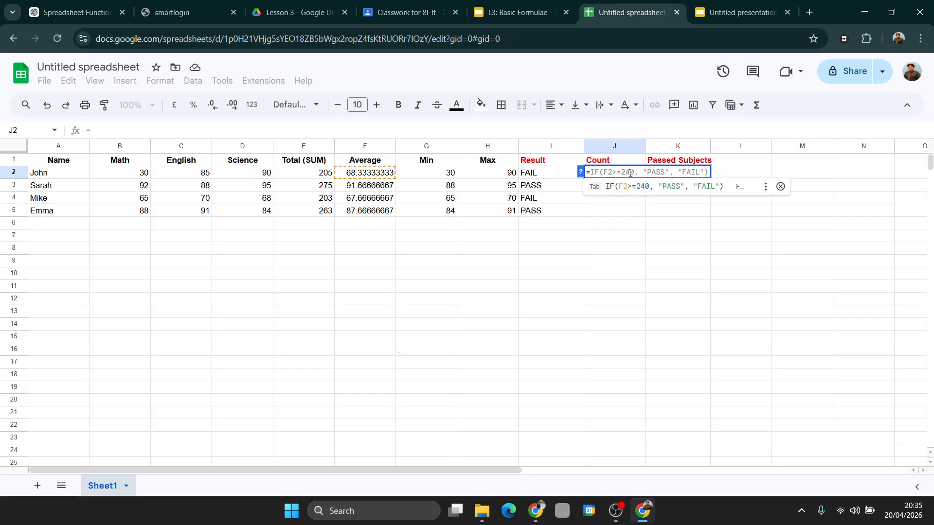
type("COUN")
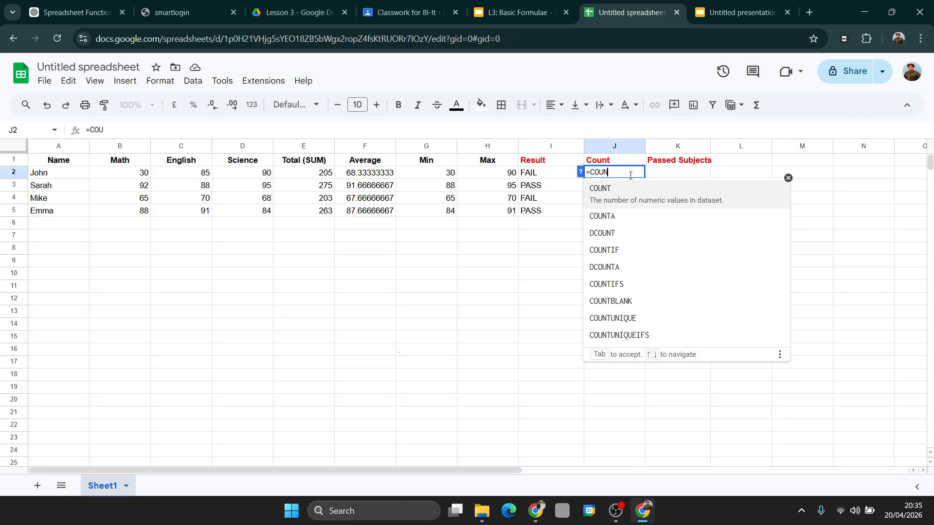
type("T(")
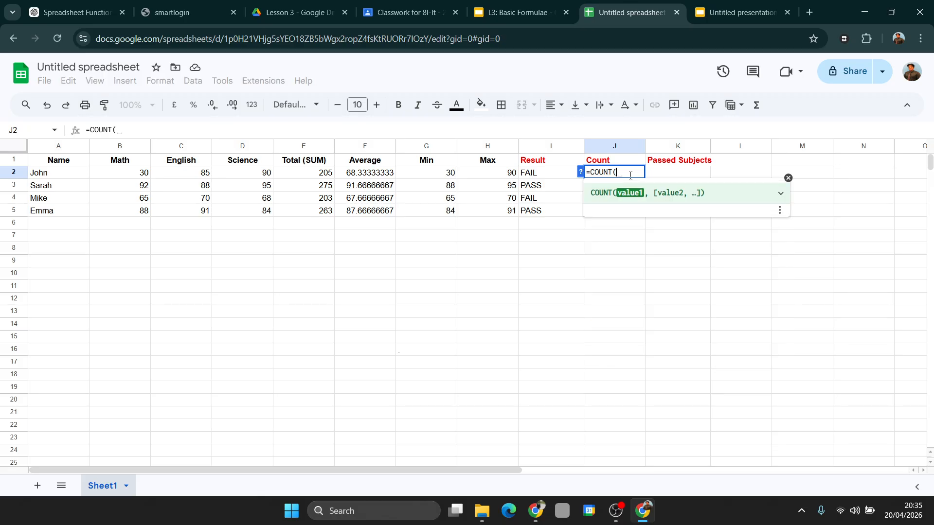
left_click(125, 175)
left_click_drag(126, 175, 258, 174)
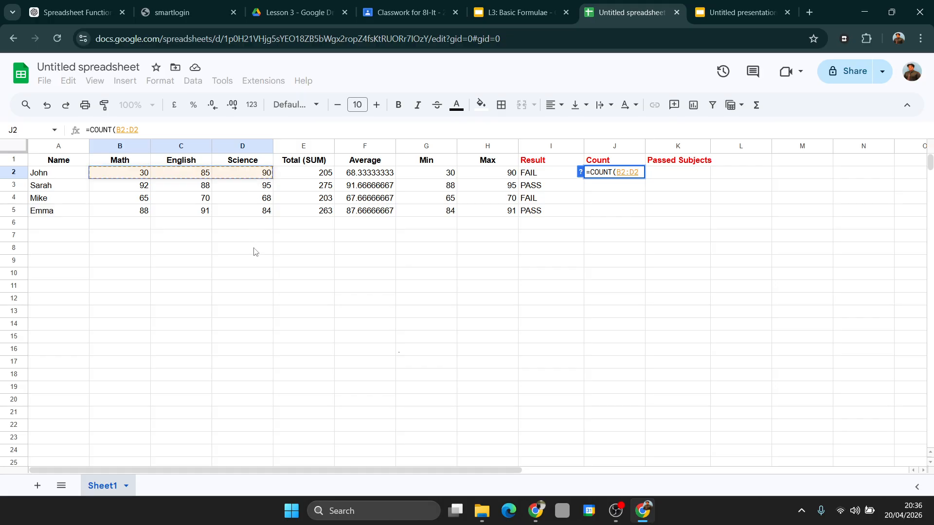
key("Return")
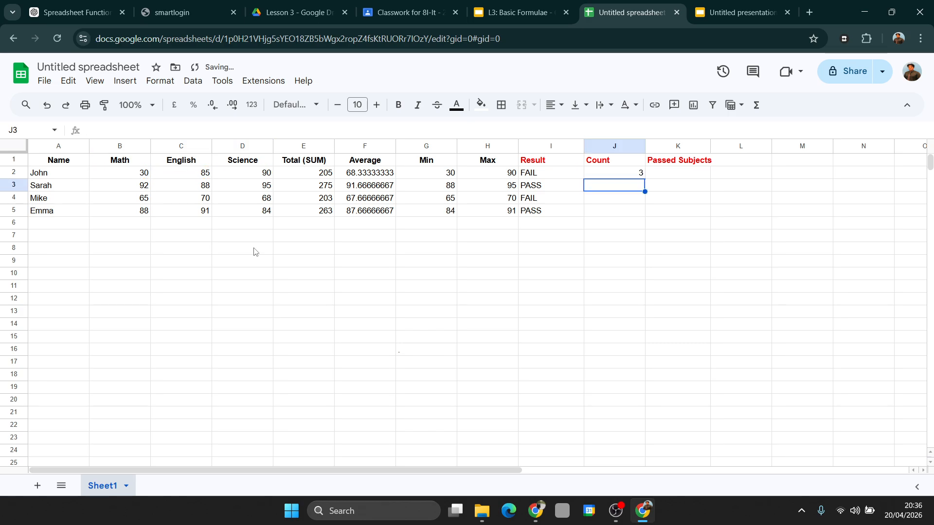
left_click(629, 176)
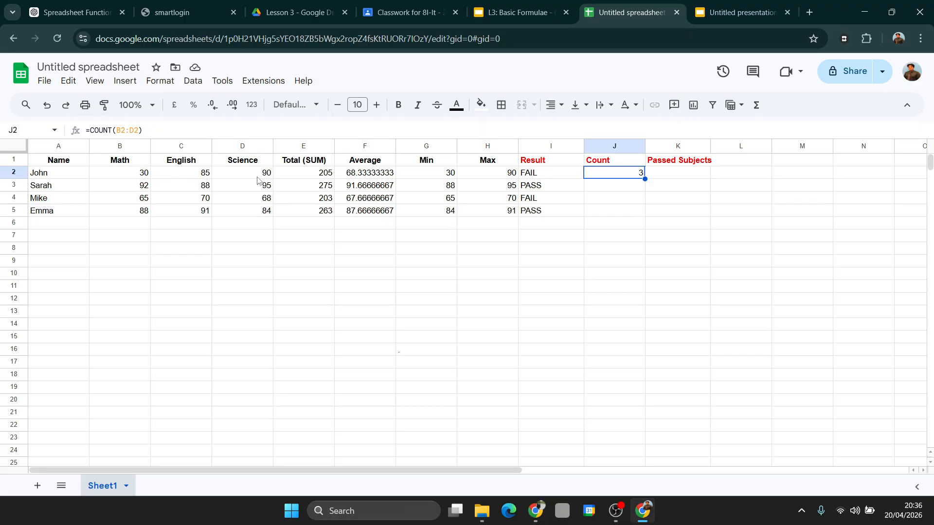
Step: Clear the Math mark in B2 and check how the COUNT formula in J2 responds
left_click(147, 178)
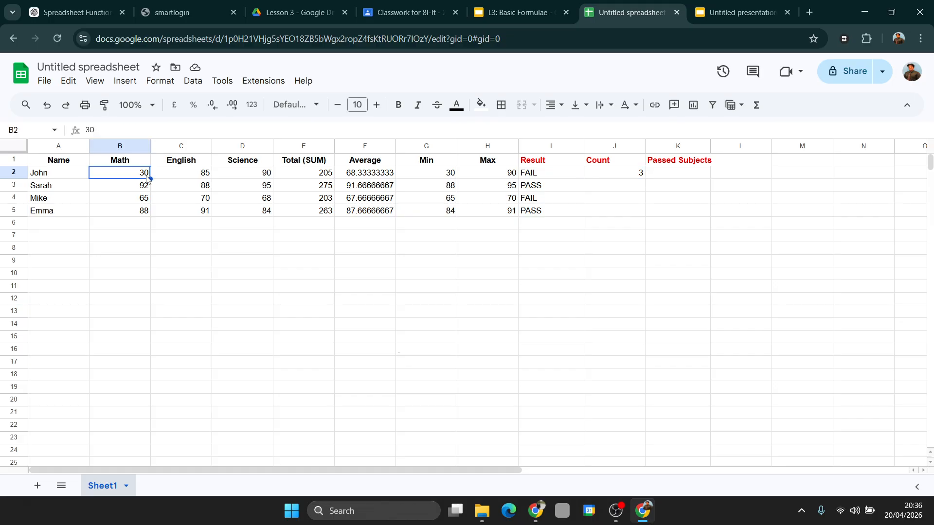
double_click(147, 178)
key("BackSpace")
key("BackSpace")
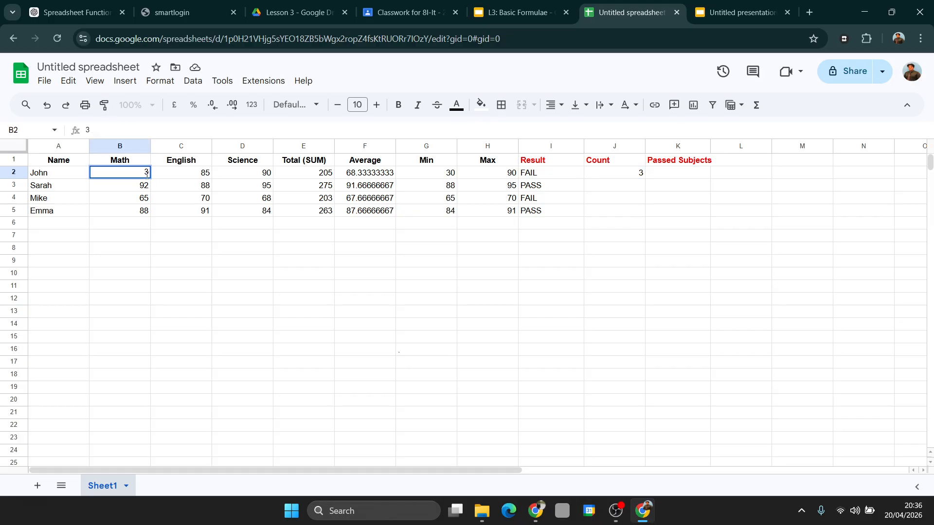
left_click(361, 300)
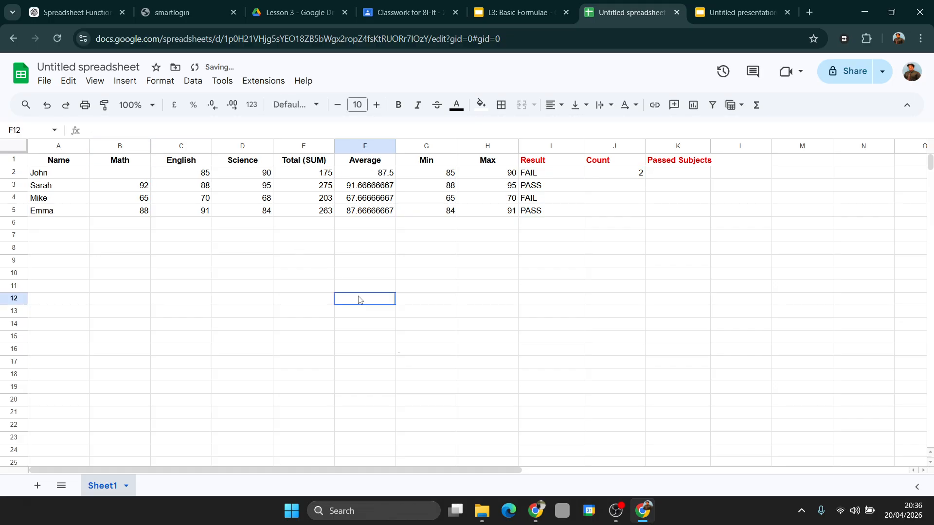
left_click(640, 179)
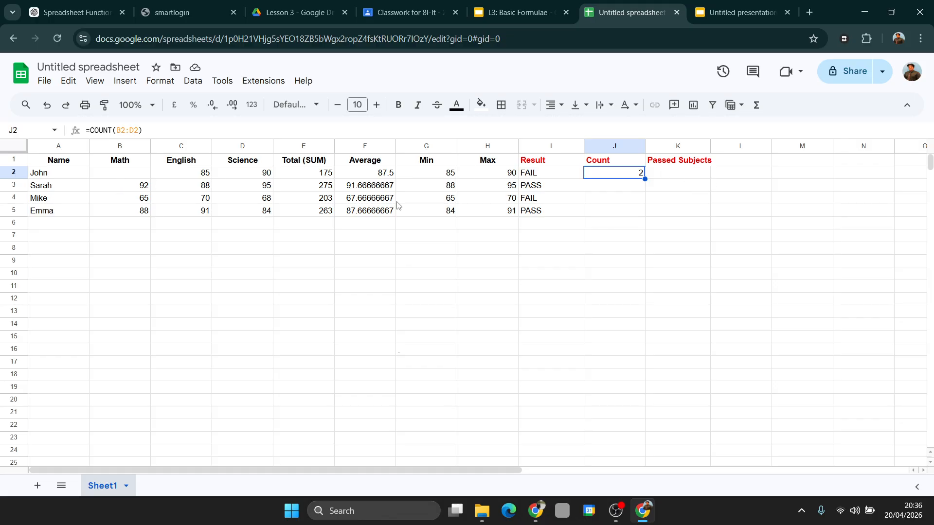
Step: Clear the English mark in C2, and undo the deletion of both the English and Math marks
left_click(201, 174)
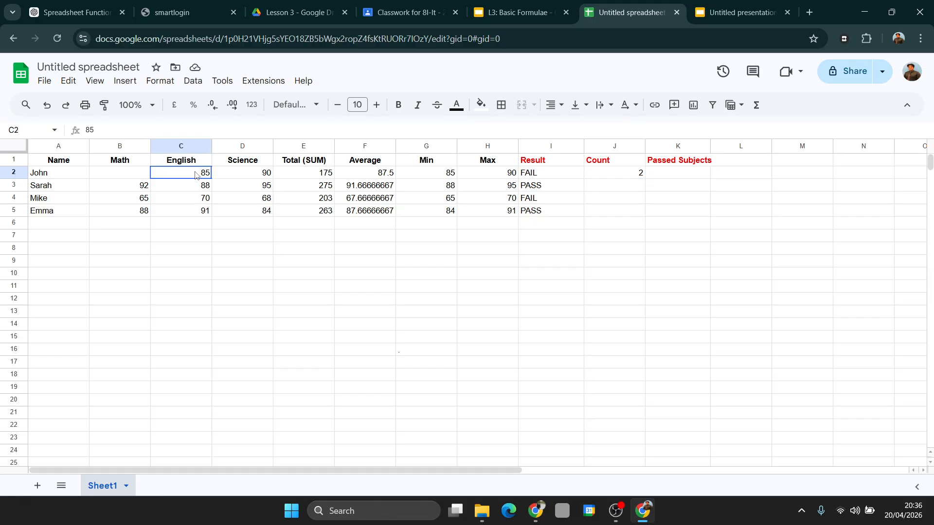
key("Delete")
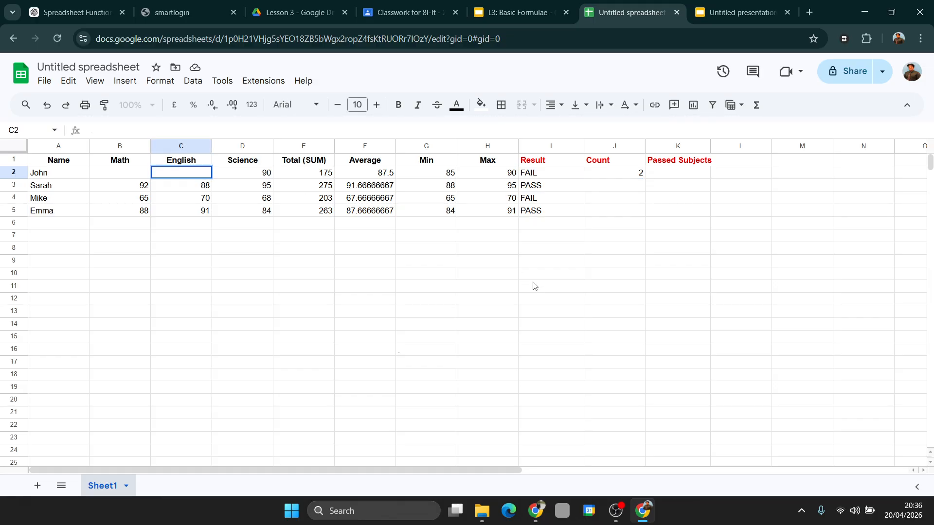
key("Down")
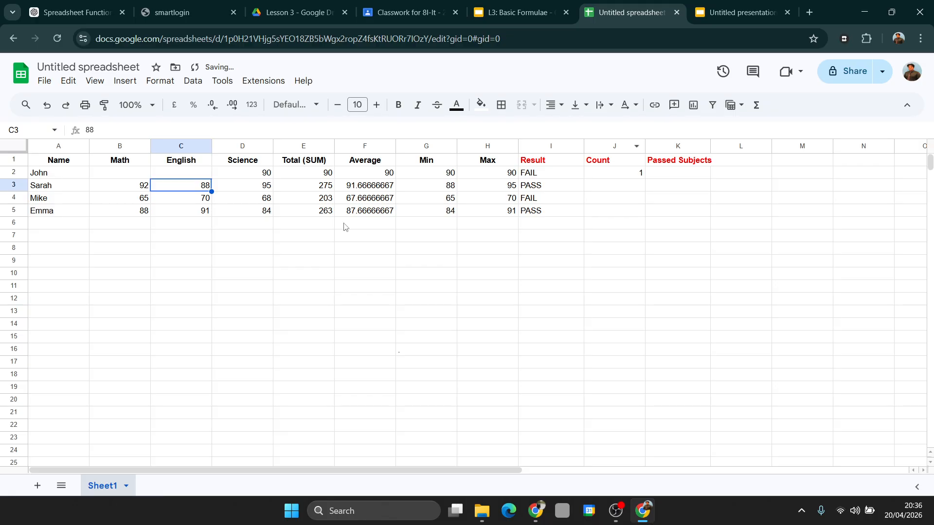
key("ctrl+z")
key("ctrl+z")
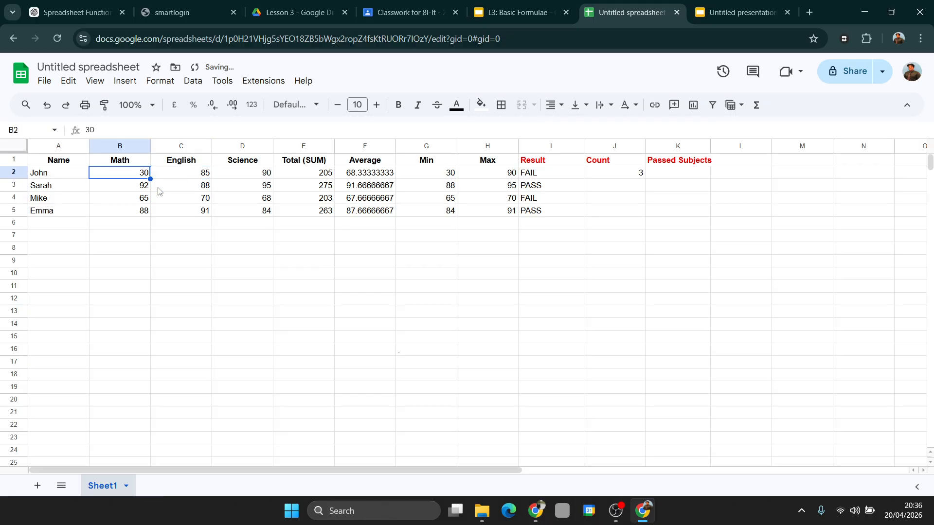
Step: Fill the COUNT formula from J2 down to J5, and overwrite the formula in J2 with 12
left_click(641, 177)
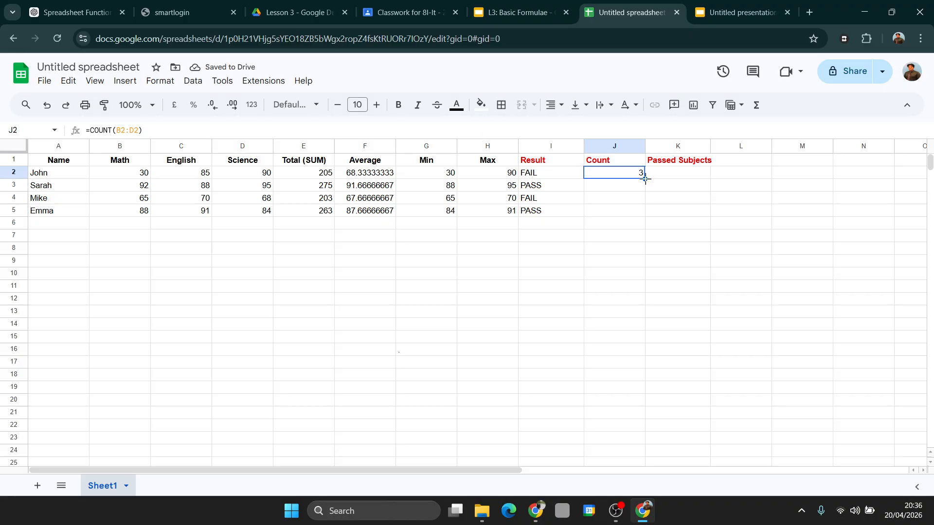
left_click_drag(645, 179, 645, 214)
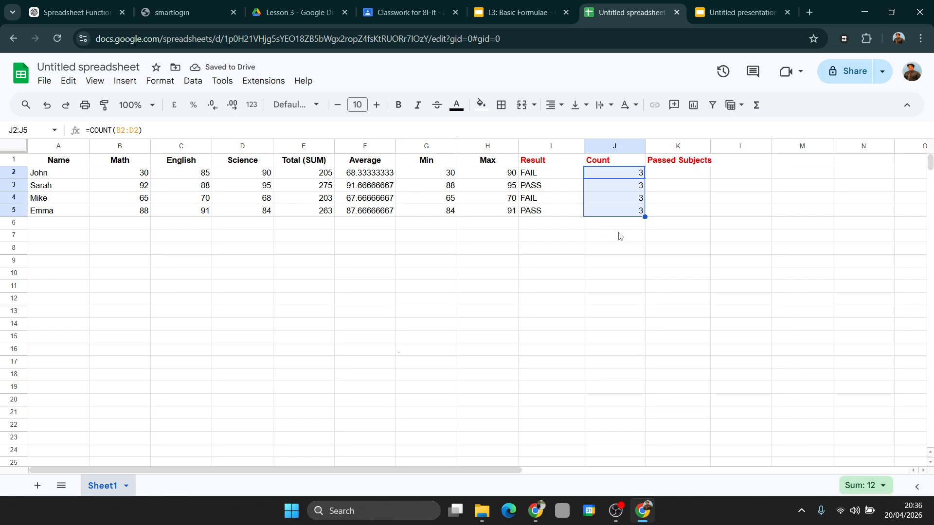
type("12")
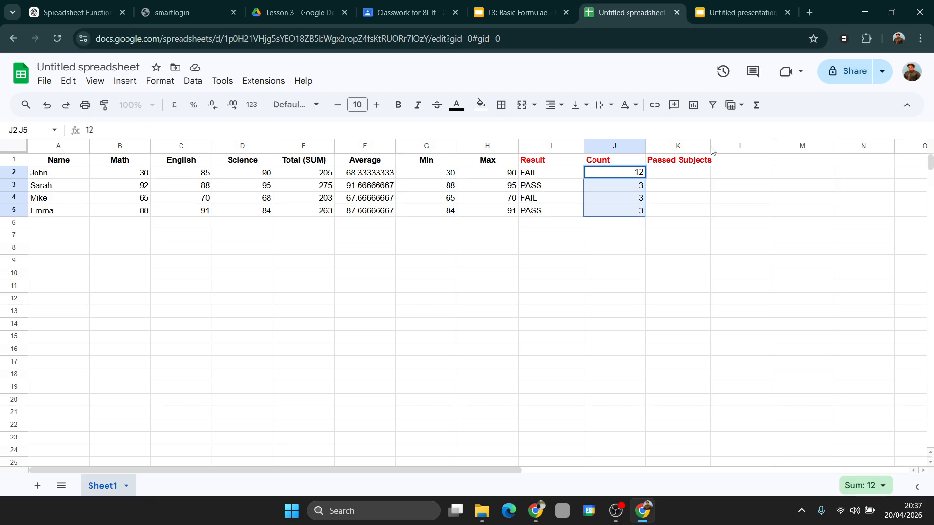
Step: Review the COUNTIF notes on slide 4 of the presentation, and return to the spreadsheet to examine the subject marks in rows 2 and 3
left_click(723, 14)
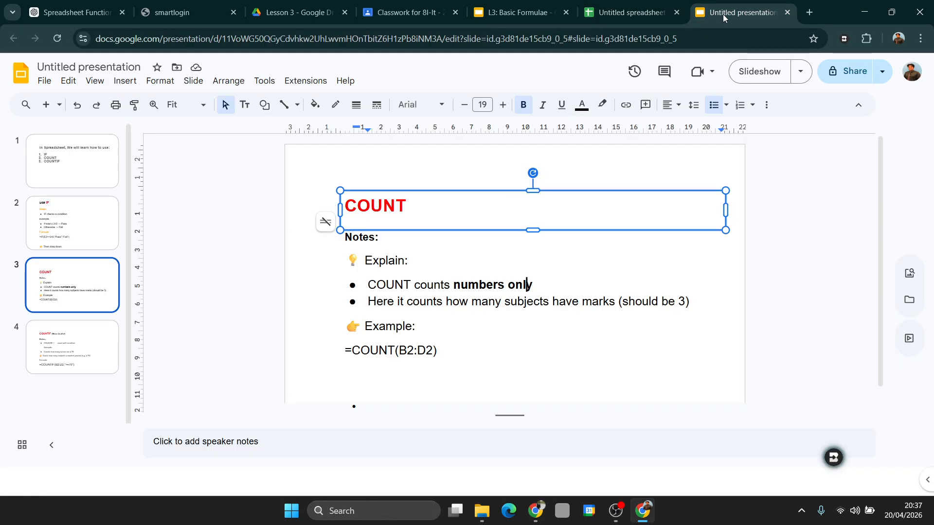
left_click(69, 358)
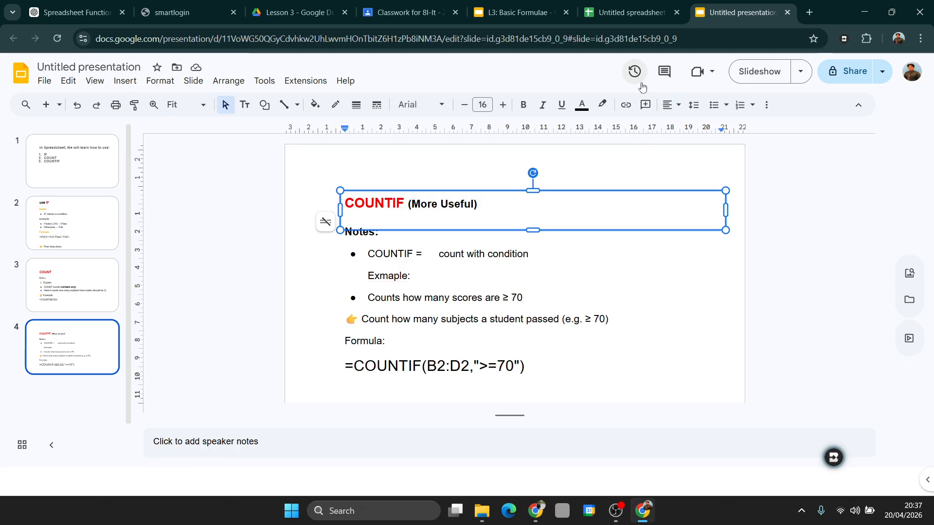
left_click(634, 19)
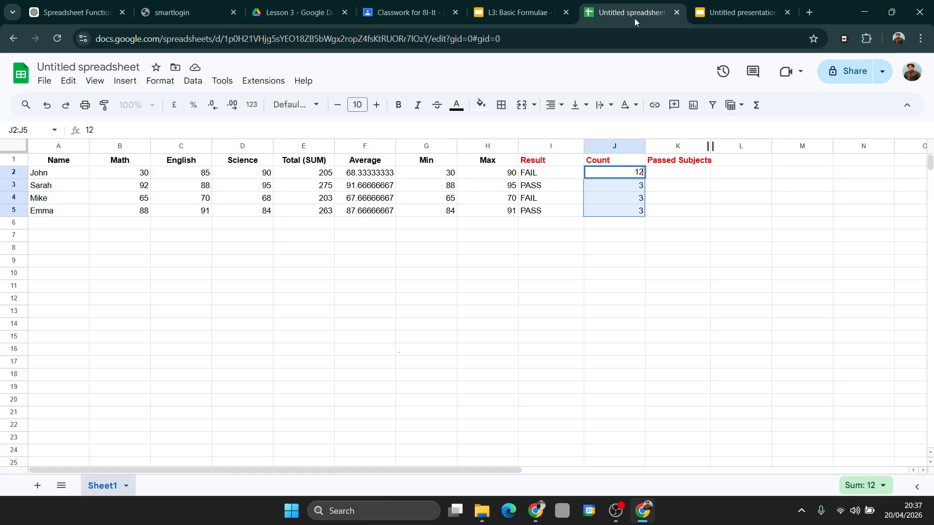
left_click(132, 177)
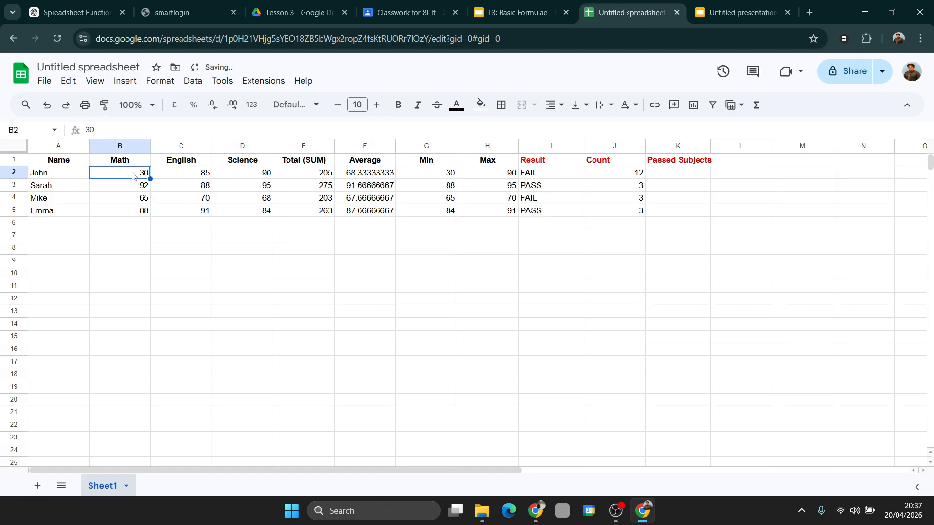
left_click(186, 185)
left_click(256, 188)
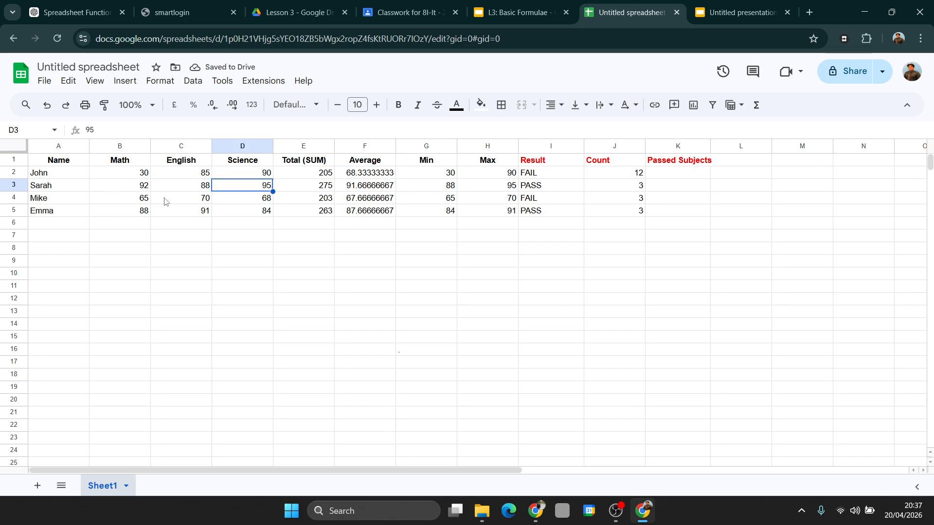
left_click(138, 174)
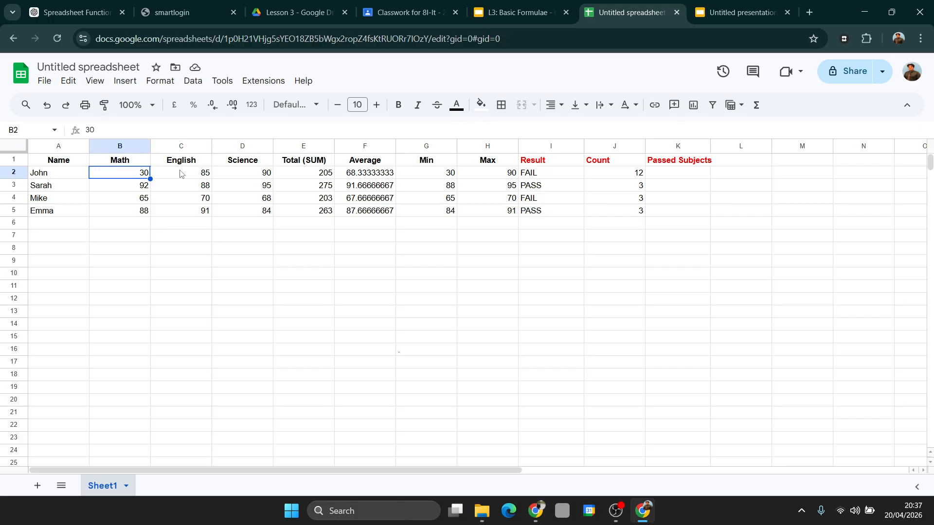
Step: Enter the formula =COUNTIF(B2:D2, ">=70") in K2 to count the first student's passed subjects
double_click(671, 171)
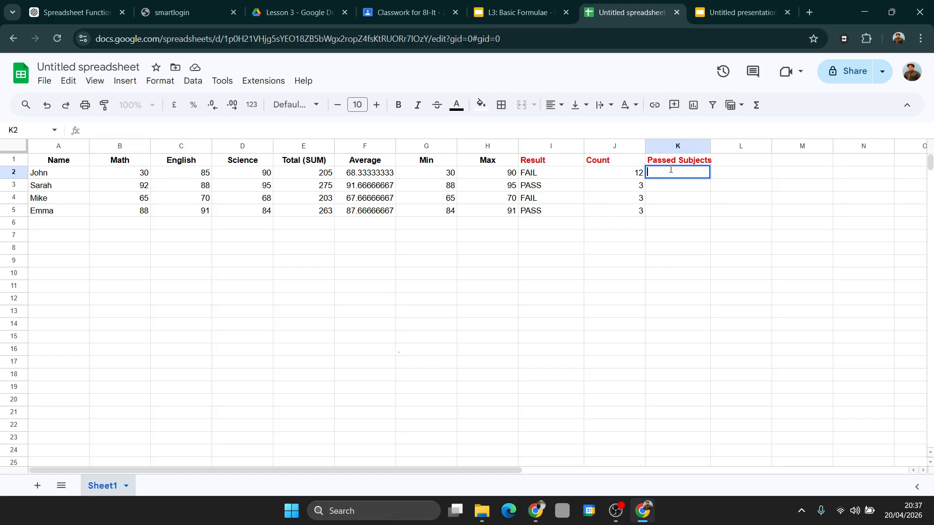
type("=")
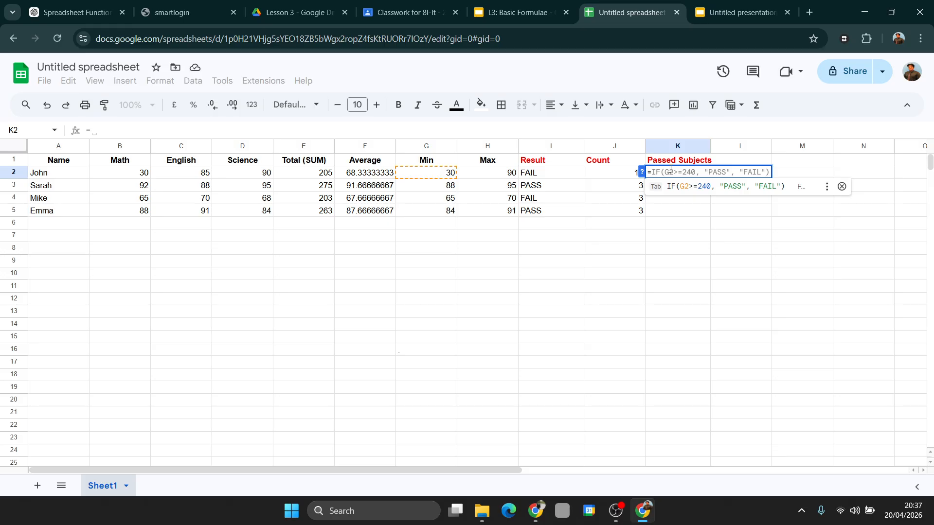
type("COUNTIF(")
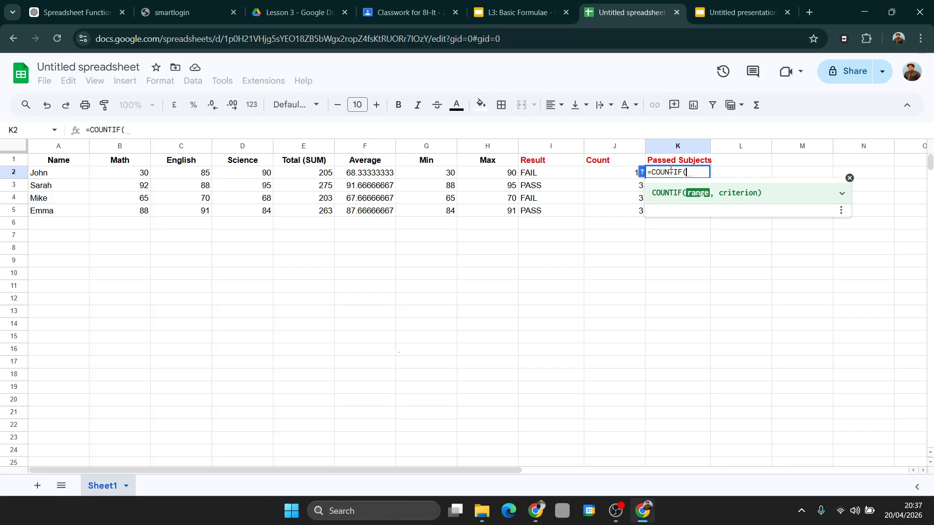
left_click(140, 174)
left_click_drag(146, 176, 253, 176)
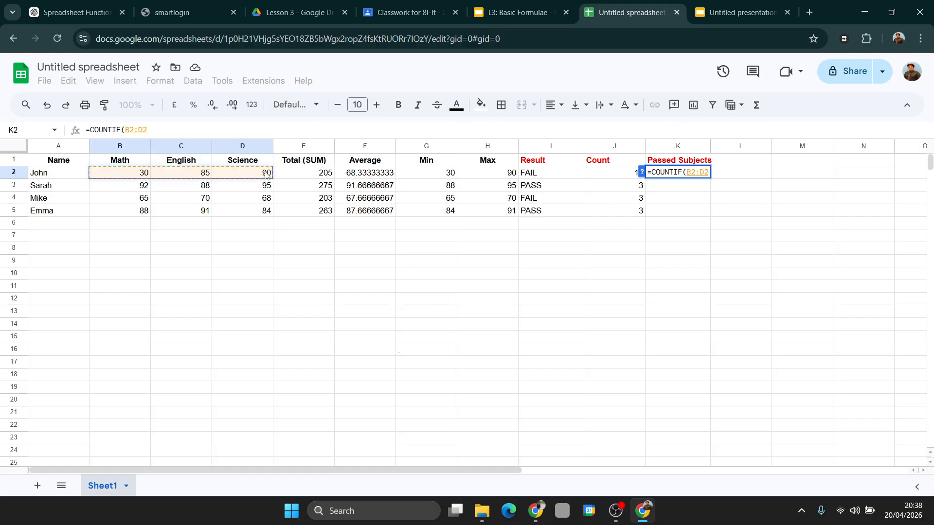
type(",")
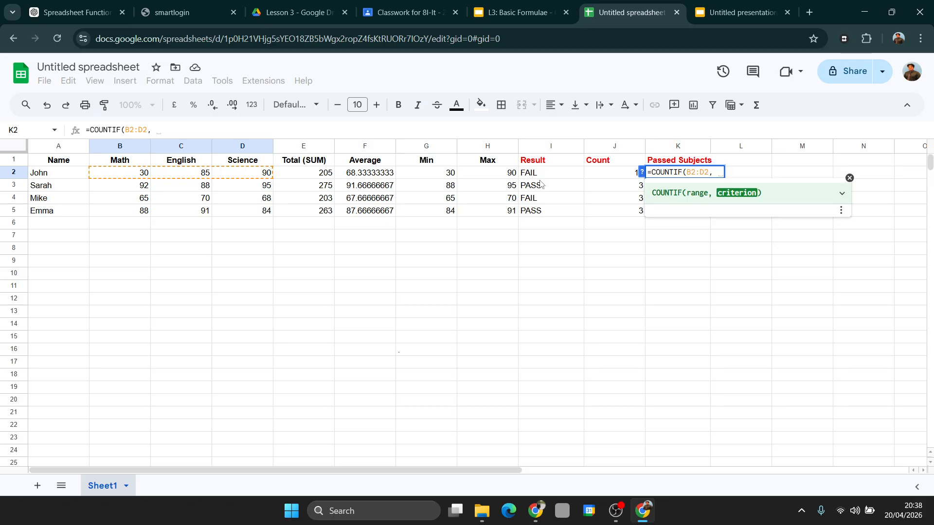
type("\"")
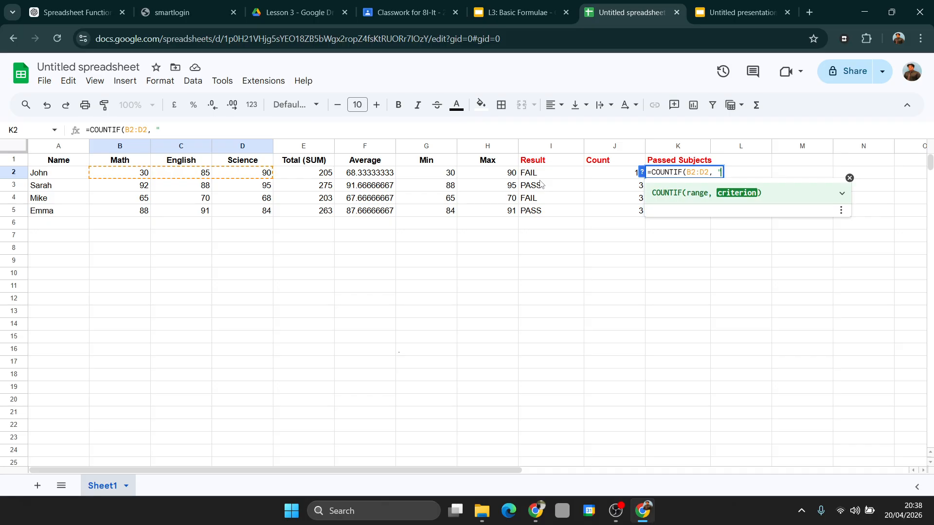
type(">=70\")")
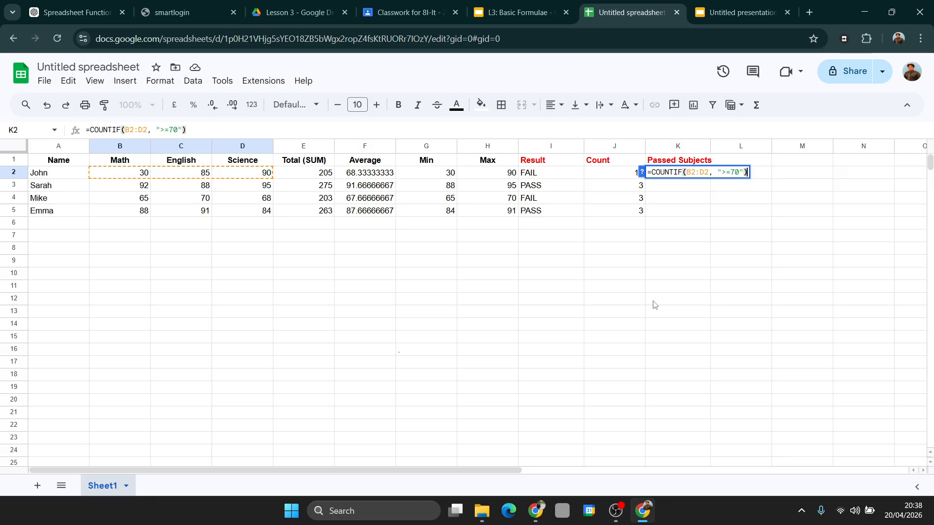
key("Return")
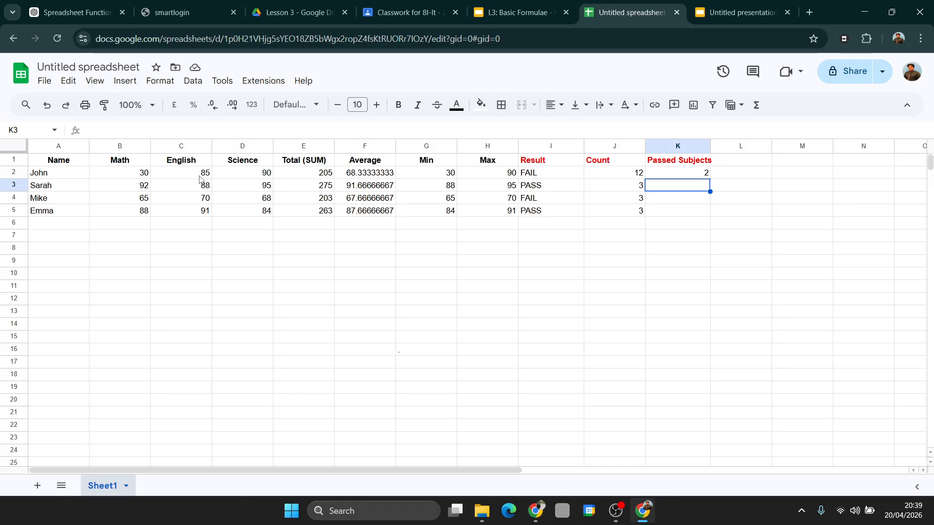
Step: Change the COUNTIF criterion in K2 to ">=50"
left_click(706, 175)
double_click(701, 174)
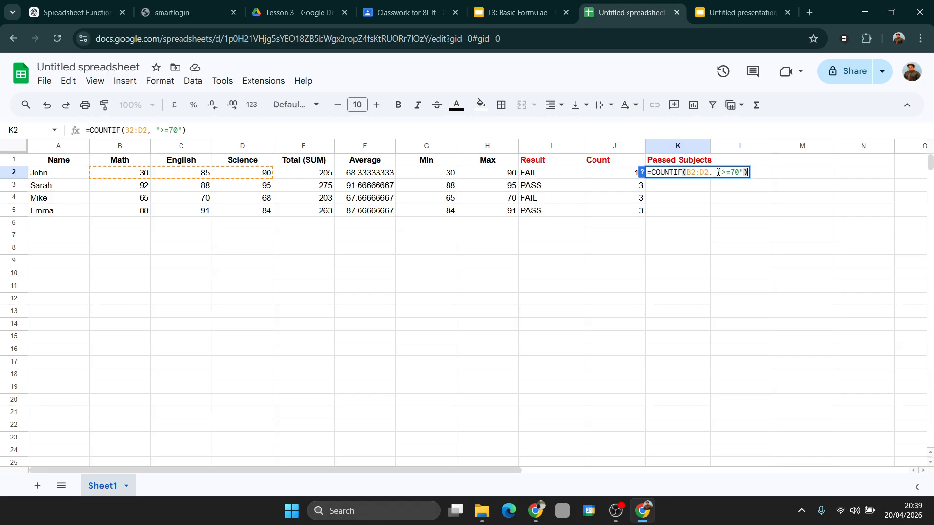
left_click_drag(718, 173, 744, 172)
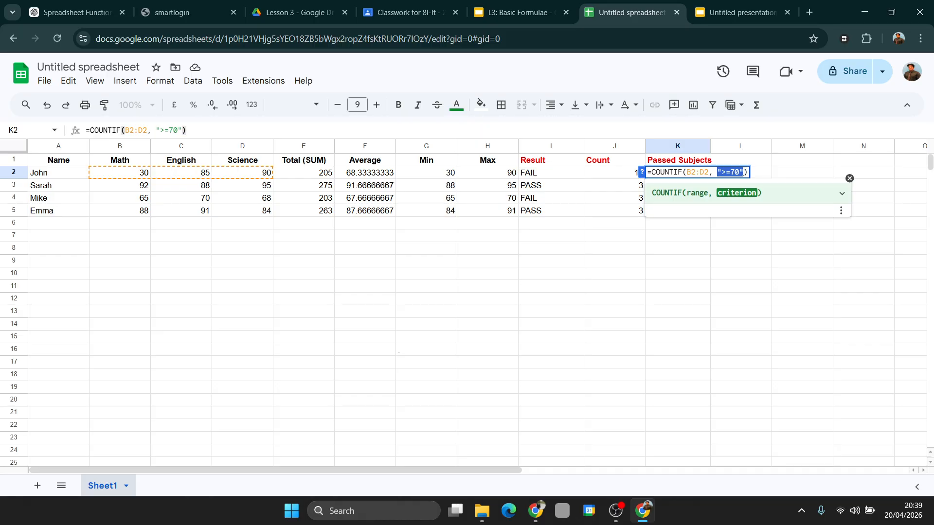
left_click(719, 172)
left_click(739, 172)
key("BackSpace")
key("BackSpace")
type("50")
left_click(747, 172)
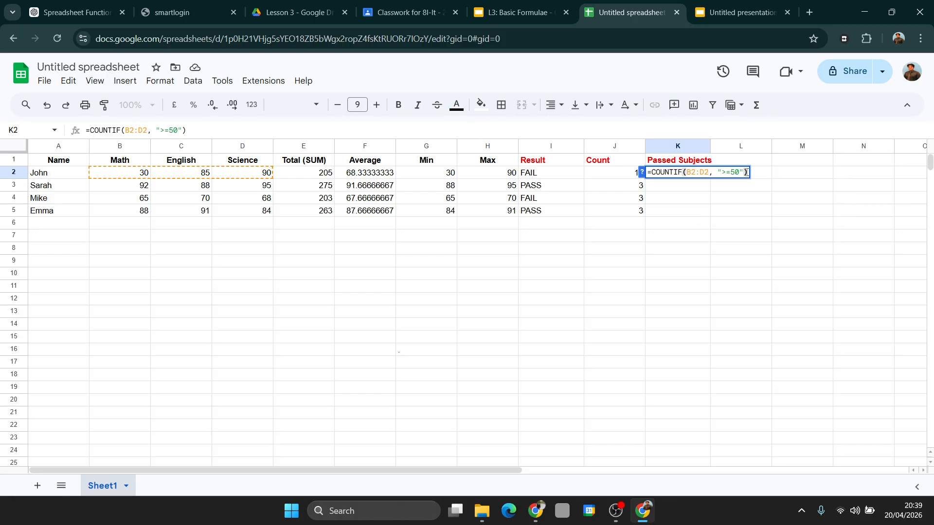
key("Return")
Step: Fill the COUNTIF formula from K2 down to K5
left_click(677, 177)
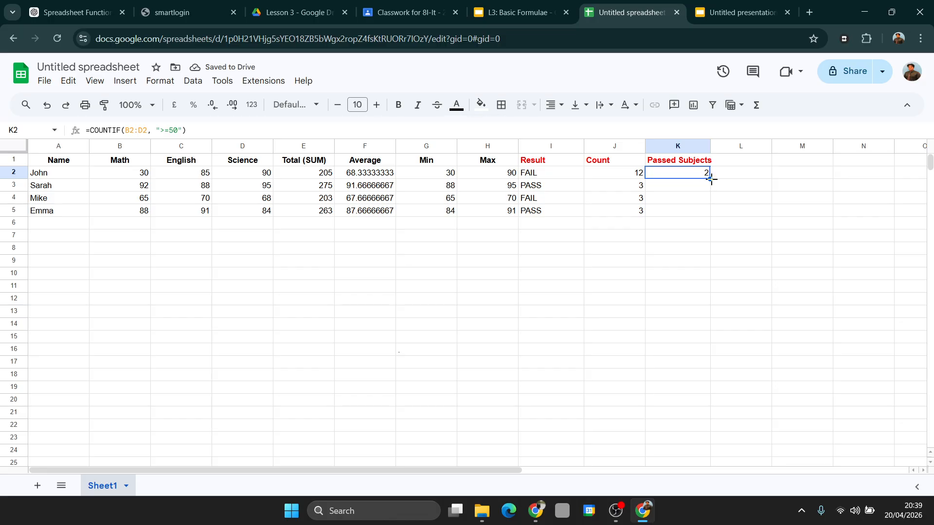
left_click_drag(710, 178, 711, 210)
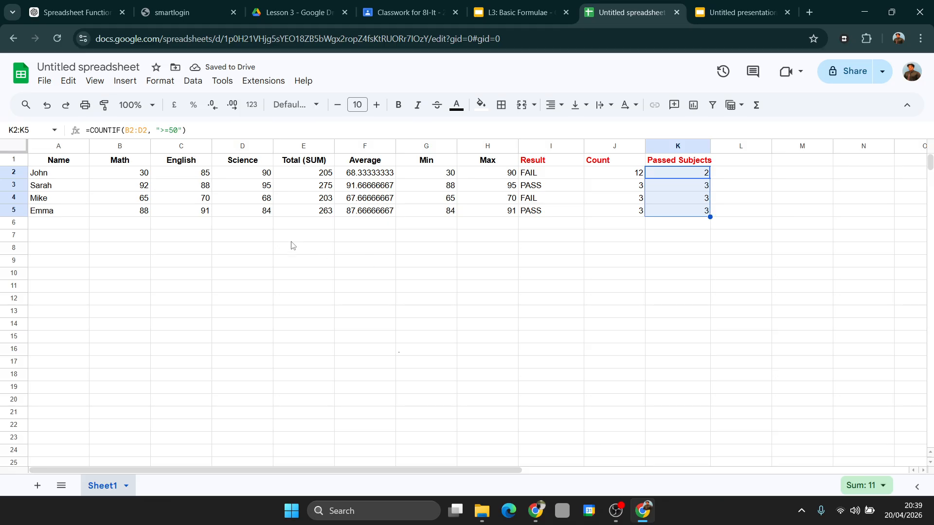
Step: Change the English mark in C5 to 20 and check how the COUNTIF formula in K5 responds
left_click(209, 212)
double_click(209, 210)
key("BackSpace")
key("BackSpace")
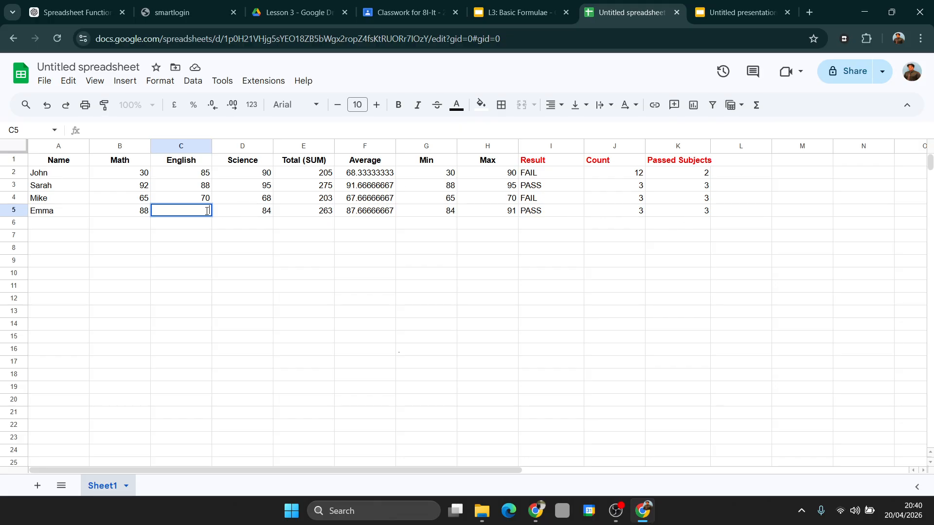
type("20")
left_click(740, 300)
left_click(708, 214)
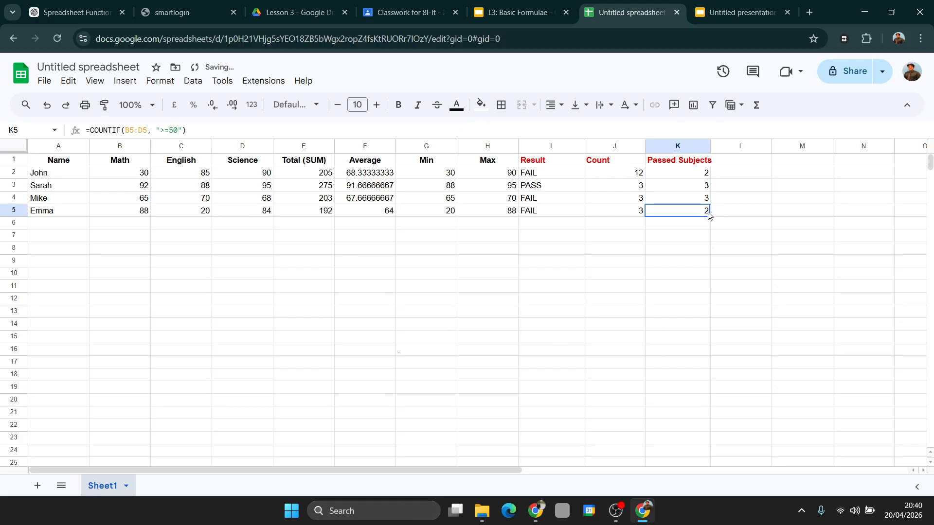
Step: Switch to the presentation and review the list of IF, COUNT and COUNTIF functions on slide 1
left_click(727, 12)
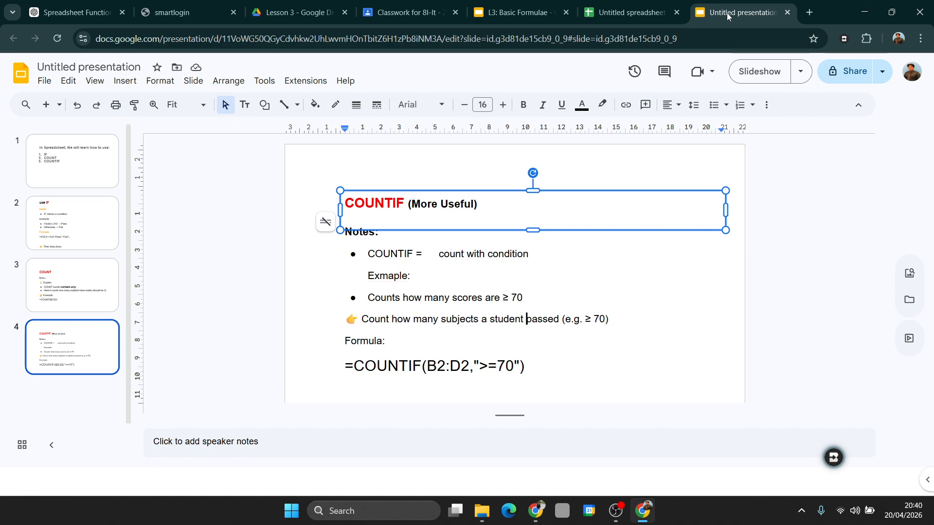
left_click(80, 168)
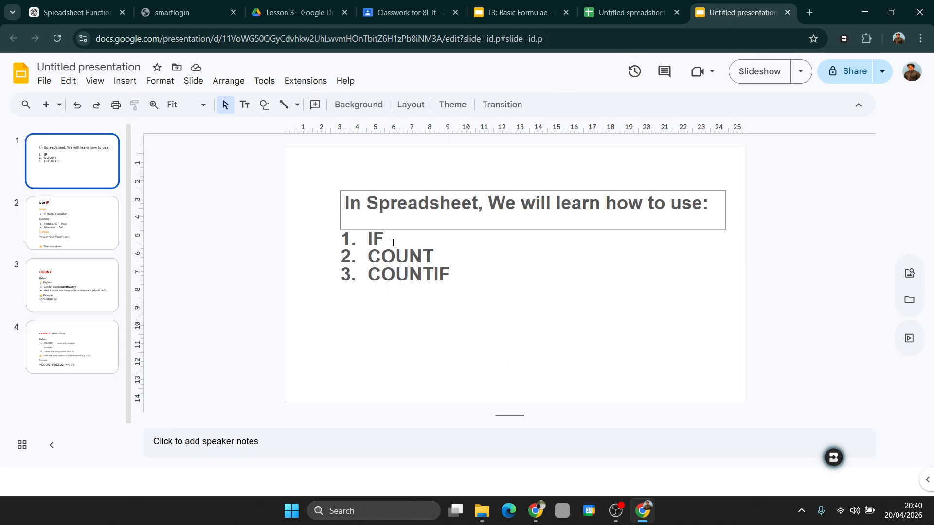
left_click(386, 227)
left_click(457, 274)
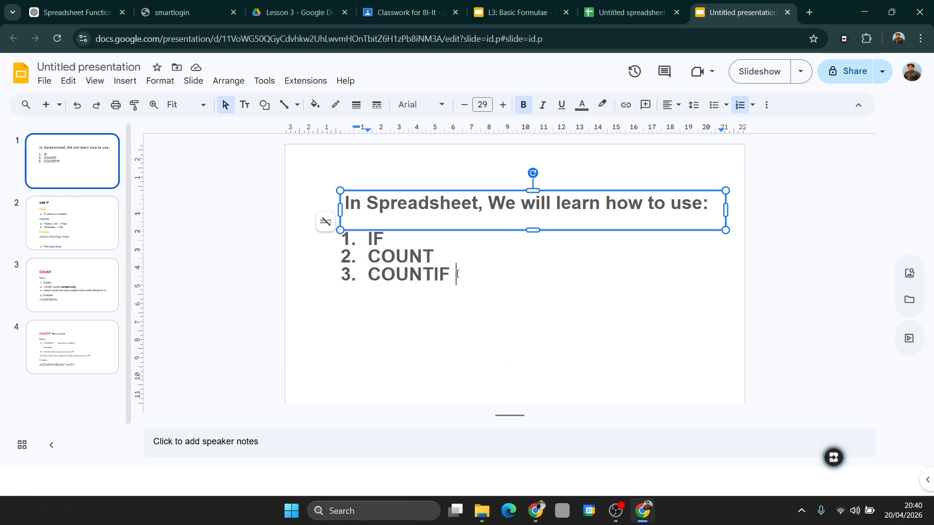